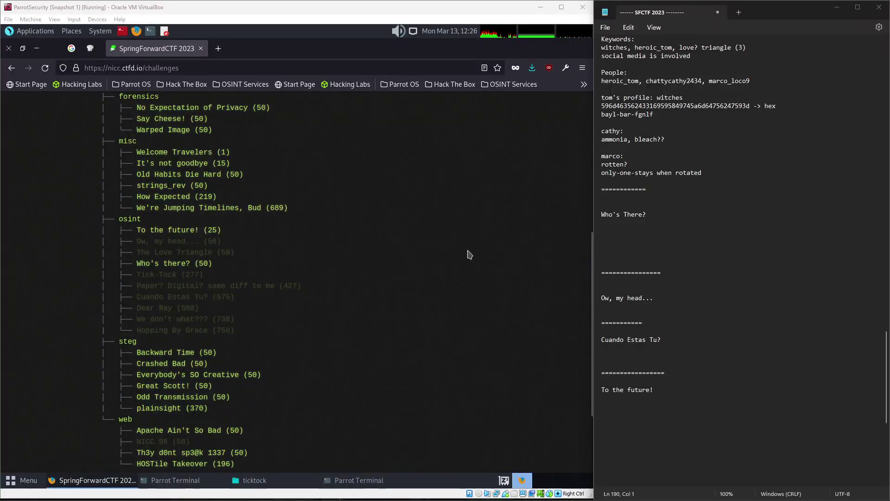
Open the "Who's there?" challenge in the osint category
scroll(691, 123, up, 2)
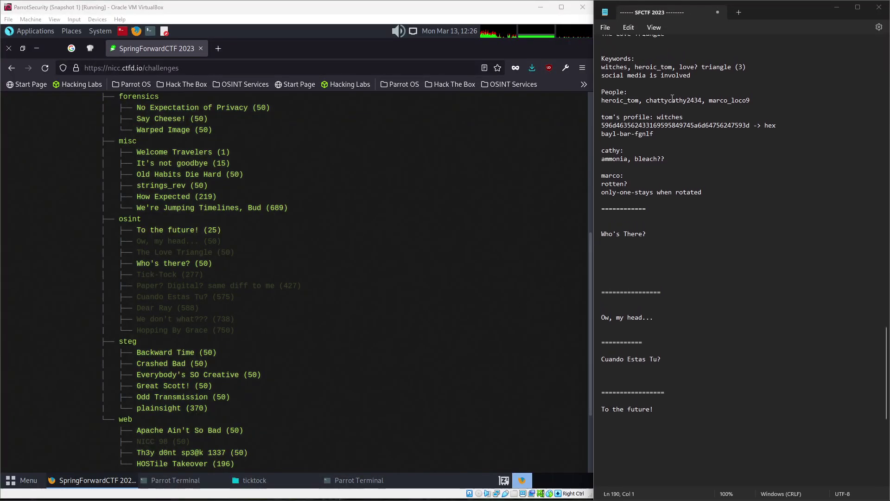
scroll(691, 123, down, 2)
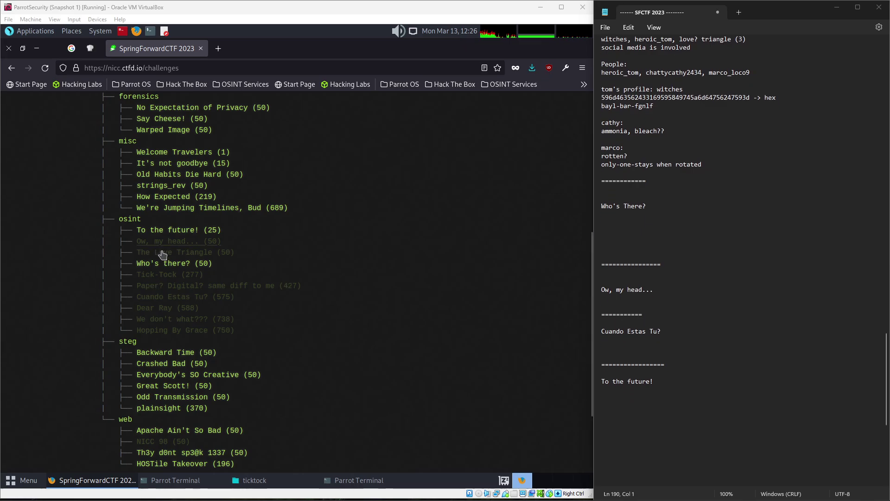
click(208, 263)
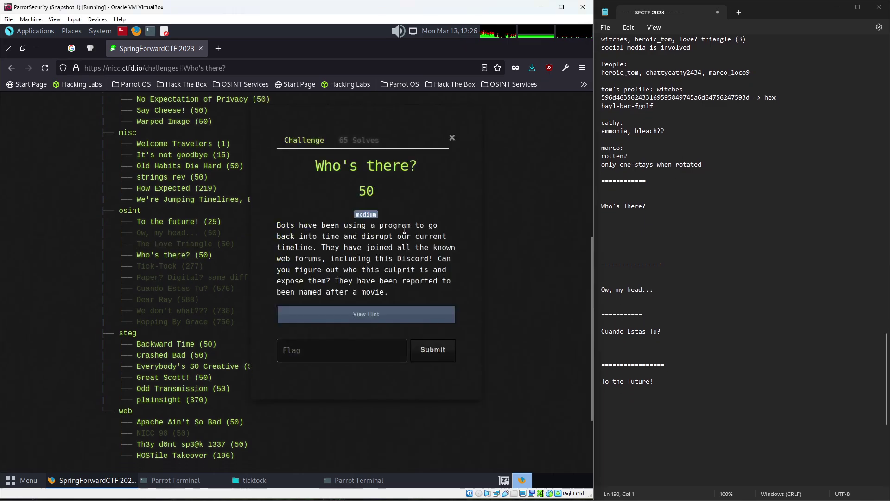
Under "Who's There?" in the notes file, add a "Keywords" heading, a "Notes:" heading and the flag placeholder "nicc{}"
click(650, 221)
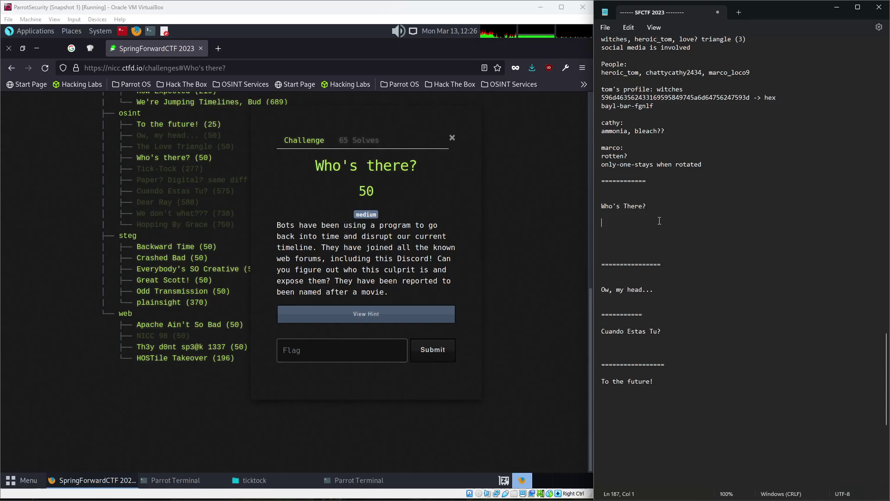
text(Keywords)
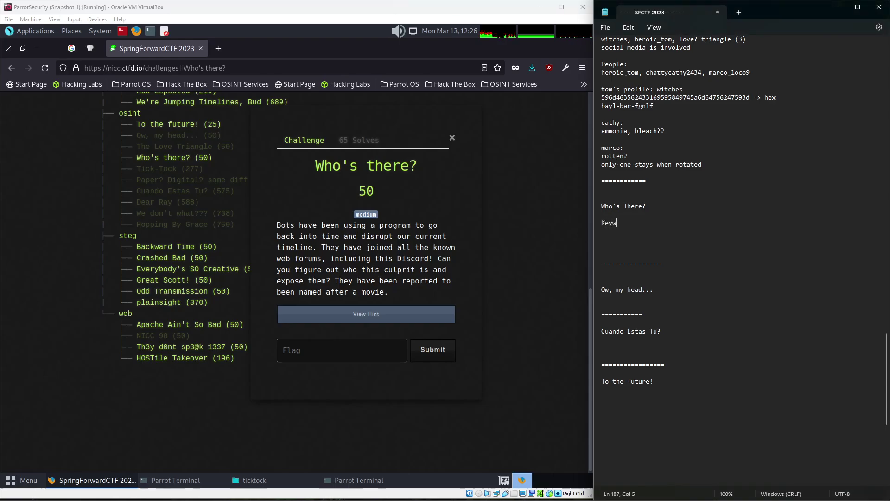
key(Return)
key(Return)
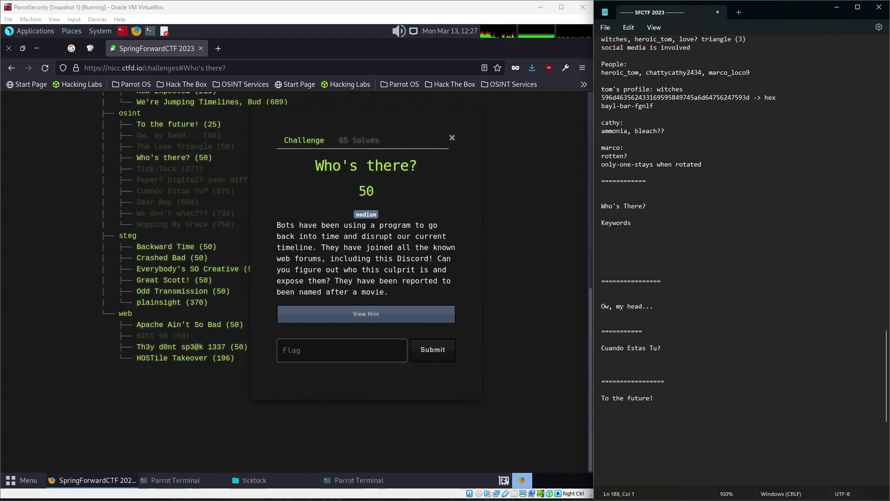
text(Notes:)
key(Return)
key(Return)
key(Return)
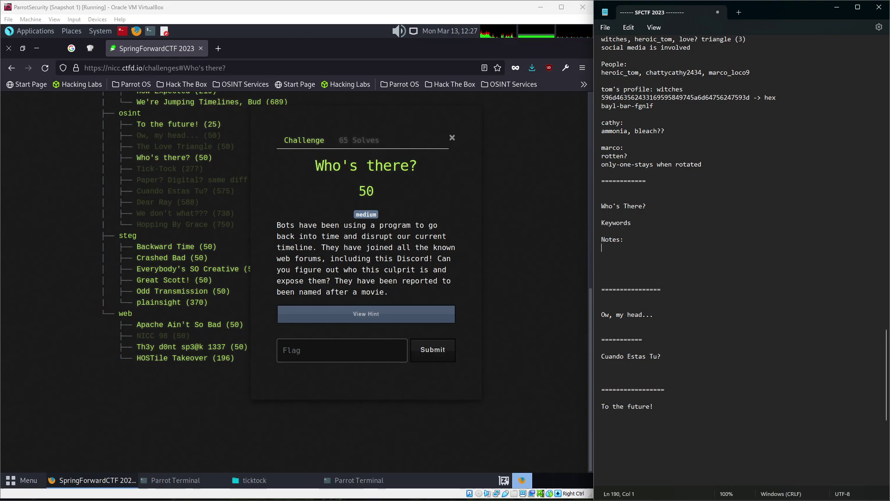
text(nicc{})
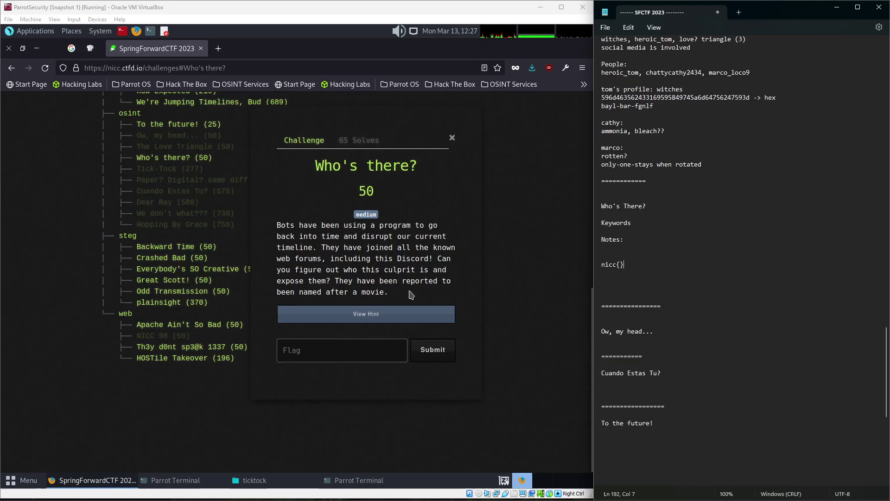
Read the challenge's final sentence about the culprit's name and view its hint, closing the hint when done
drag(403, 293, 337, 280)
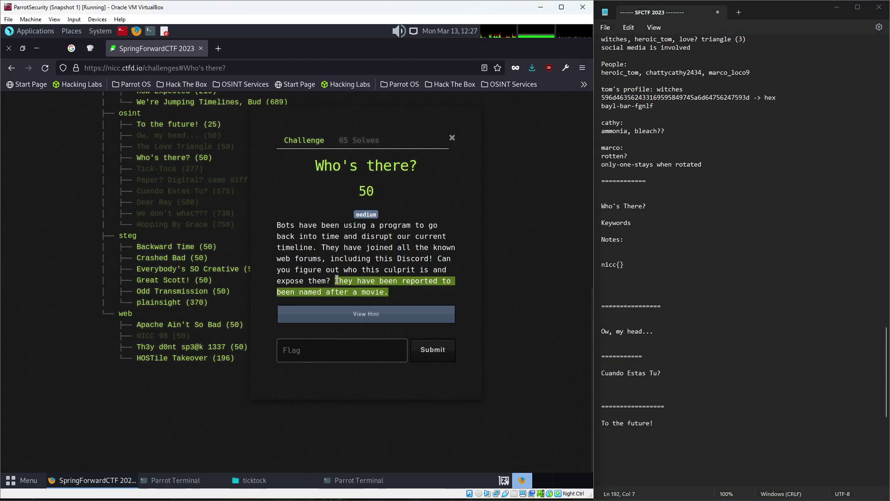
click(389, 317)
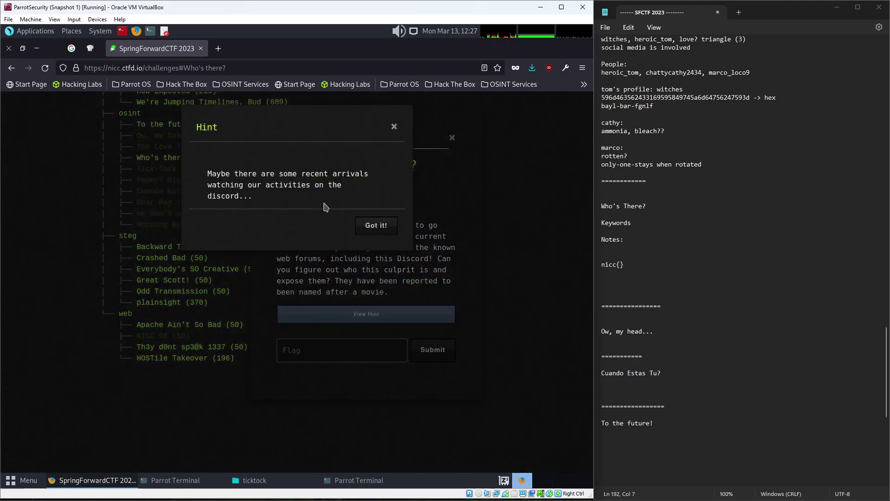
click(395, 128)
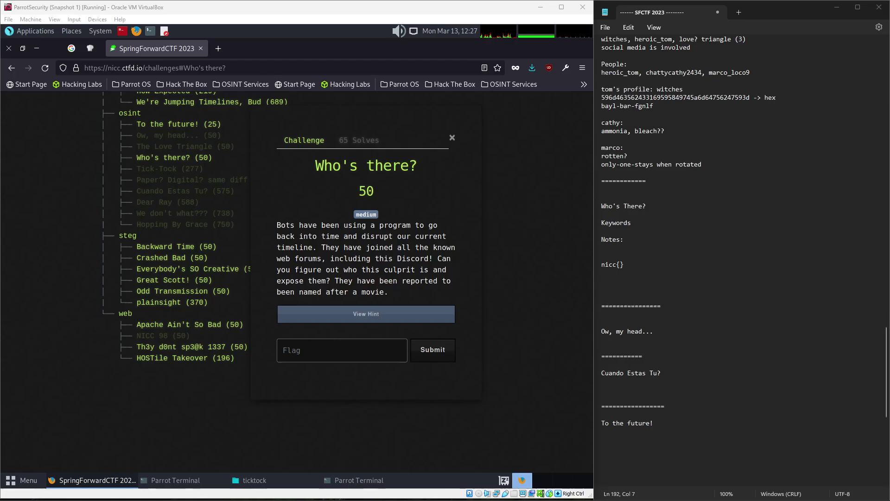
Bring the Discord window over the browser and look through recent messages in the general channel
drag(0, 111, 227, 59)
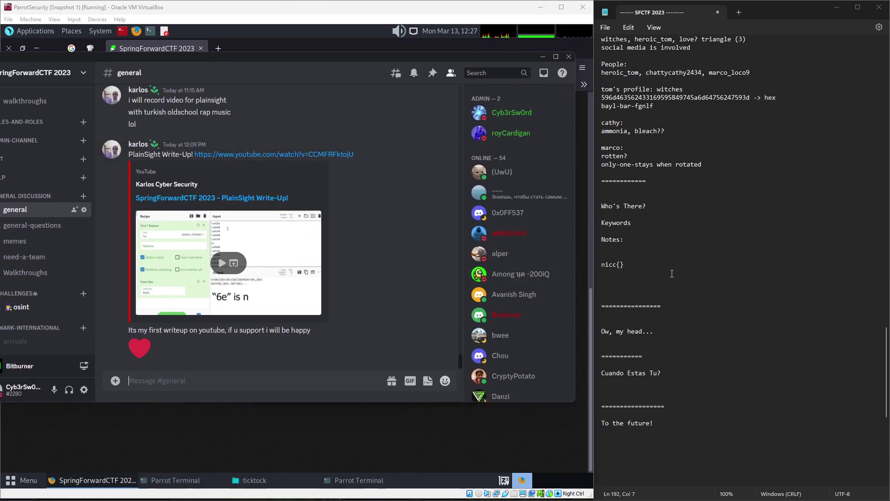
scroll(245, 245, up, 5)
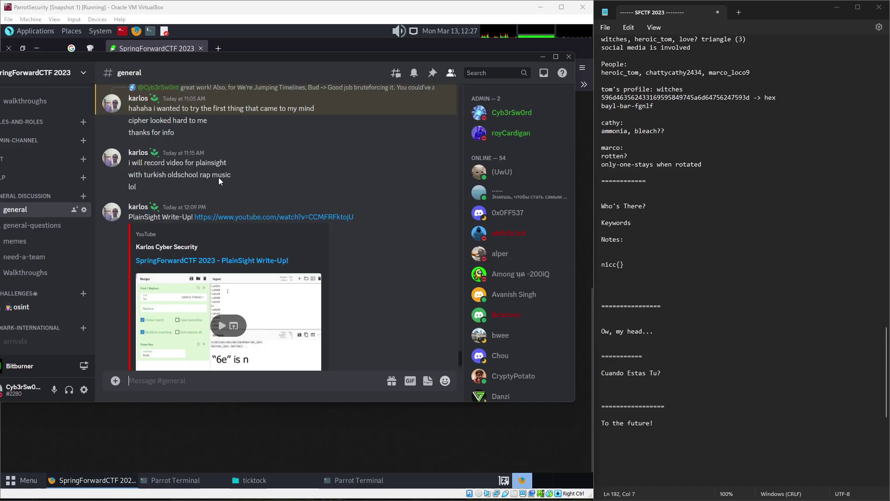
Add a colon to the "Keywords" heading in the notes and enter "discord, after a movie, look for a user" beneath it
click(814, 288)
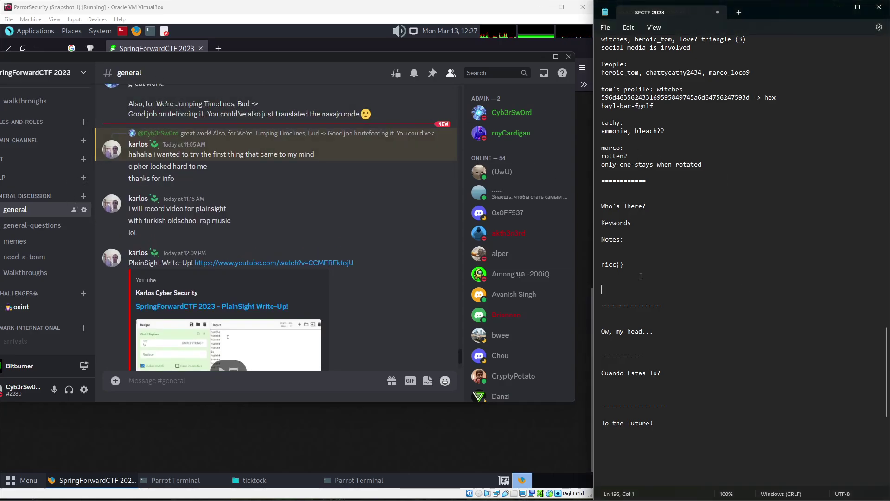
click(620, 259)
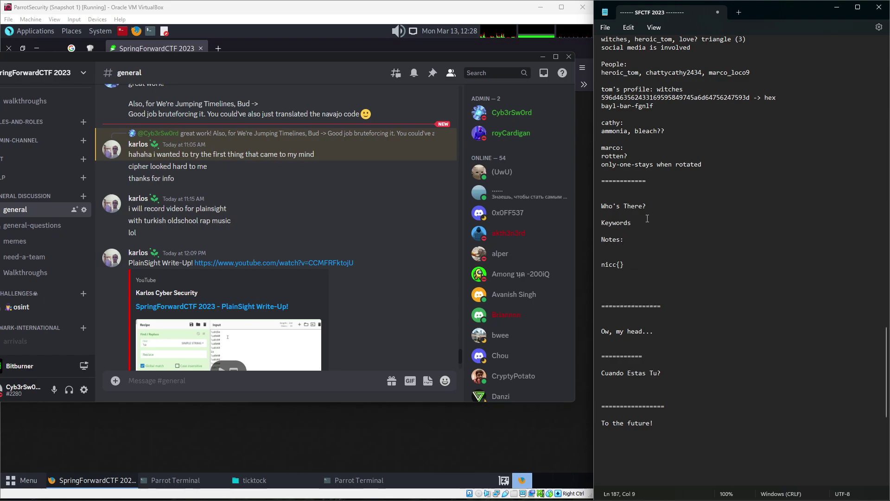
key(Return)
key(Return)
key(BackSpace)
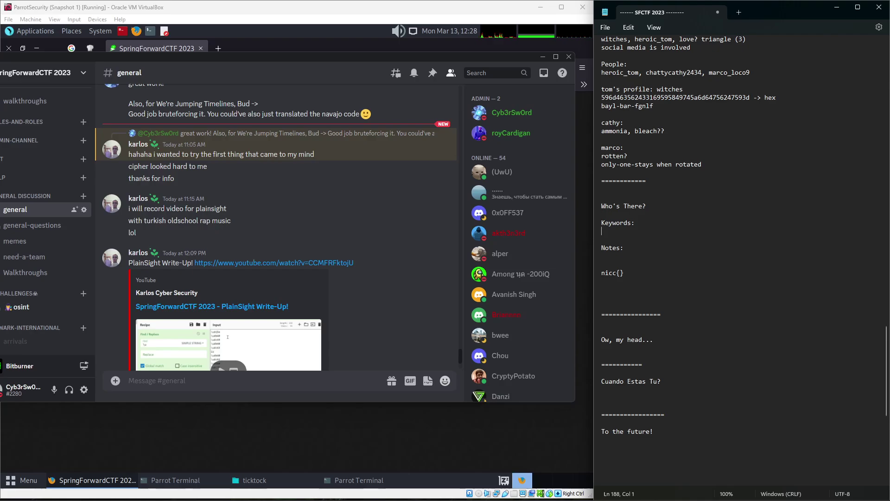
text(discord, after a movie, )
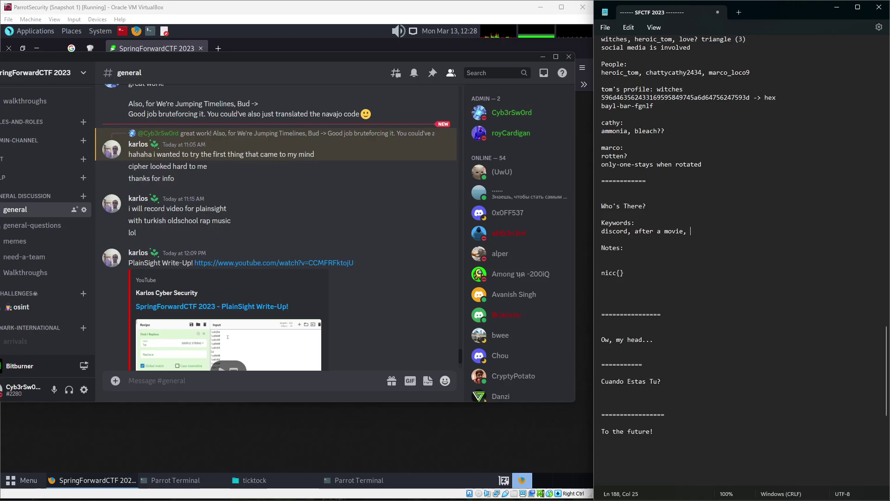
text(look for a user)
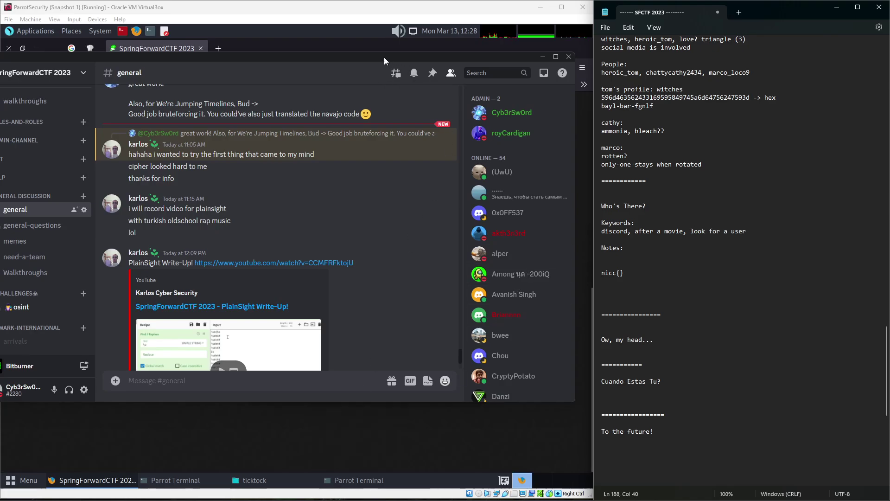
Move the Discord window fully into view, make it taller, and open the arrivals channel under NEWARK-INTERNATIONAL
drag(383, 57, 405, 20)
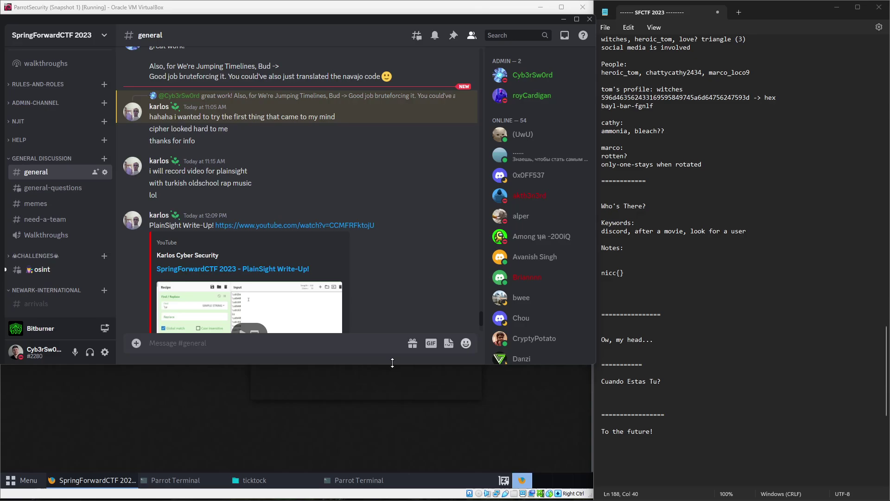
drag(392, 364, 392, 436)
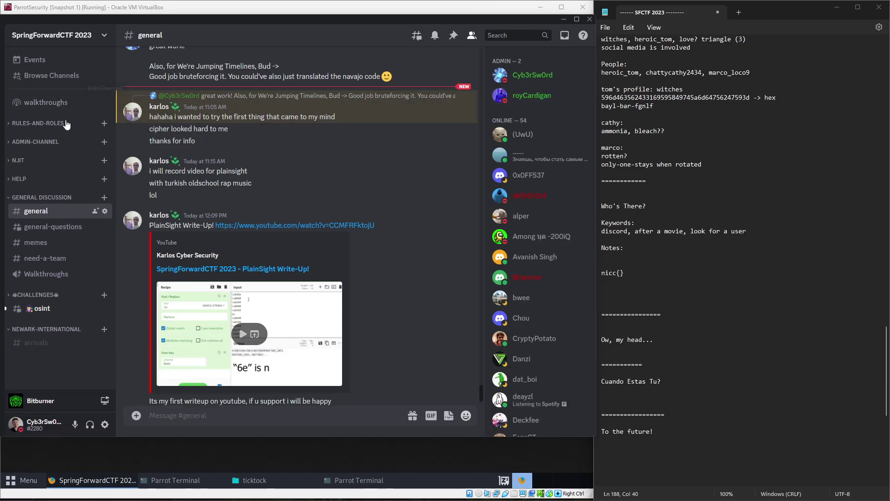
click(40, 128)
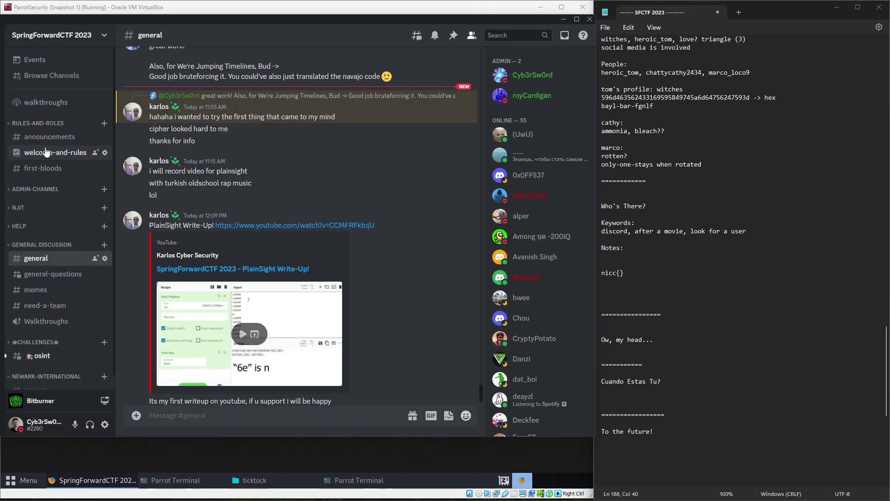
scroll(51, 352, down, 1)
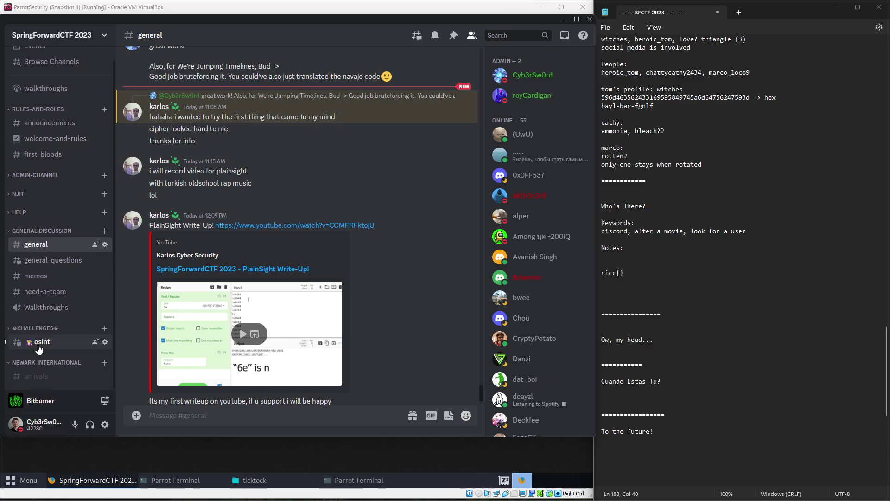
click(40, 379)
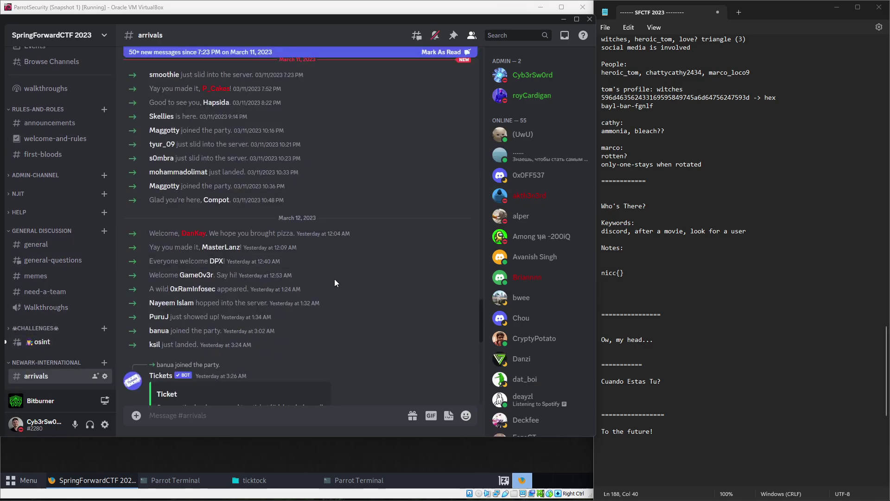
Examine the join messages in the arrivals channel, from the newest back to the channel's start, for a username matching a movie
scroll(330, 297, down, 3)
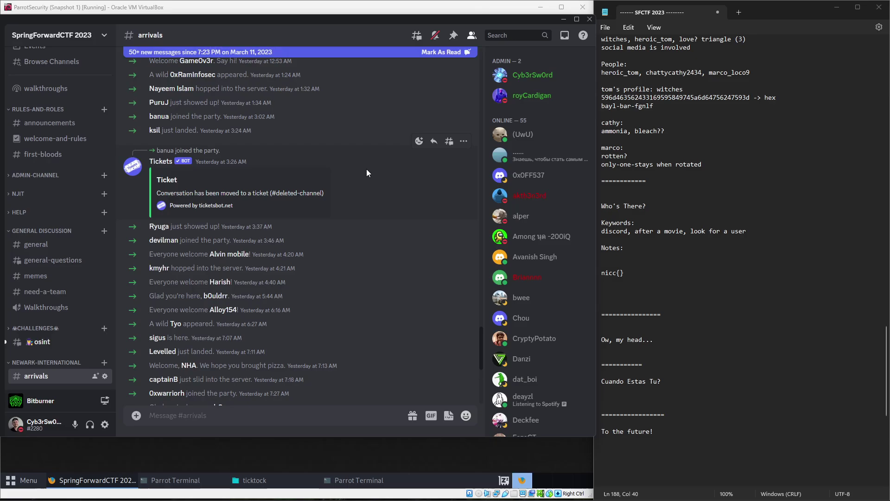
scroll(366, 168, down, 6)
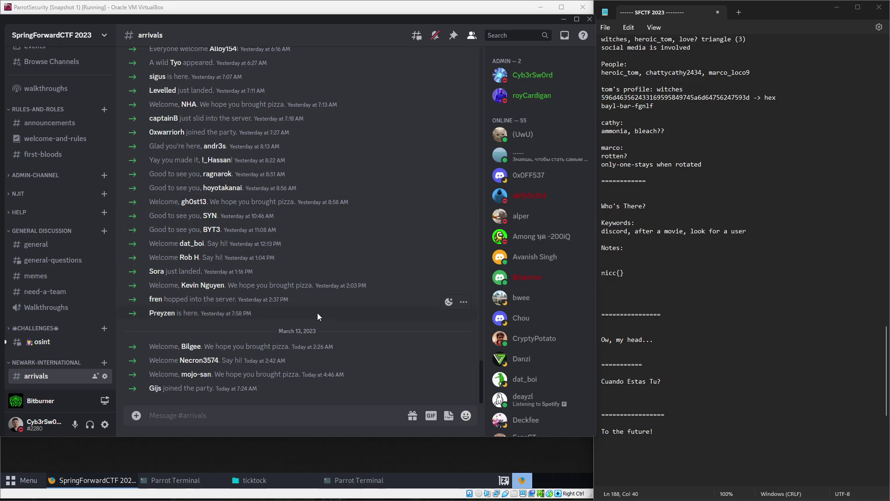
scroll(317, 312, up, 15)
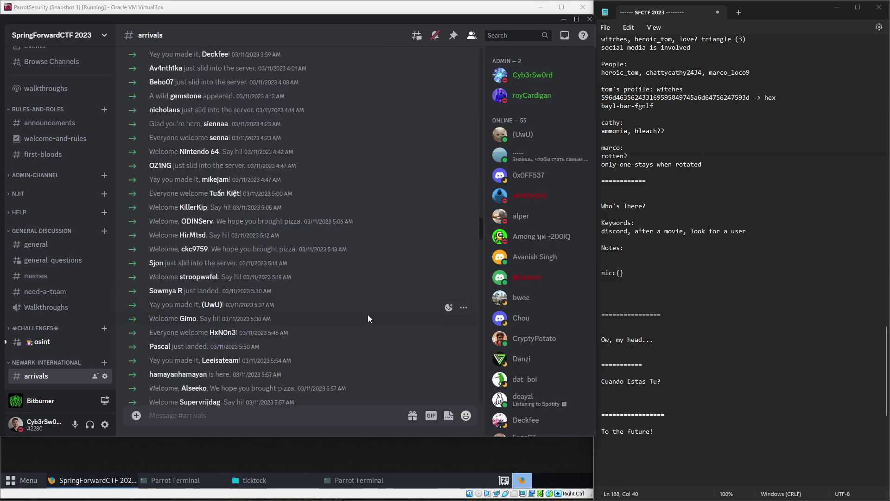
scroll(357, 140, up, 15)
scroll(359, 110, up, 5)
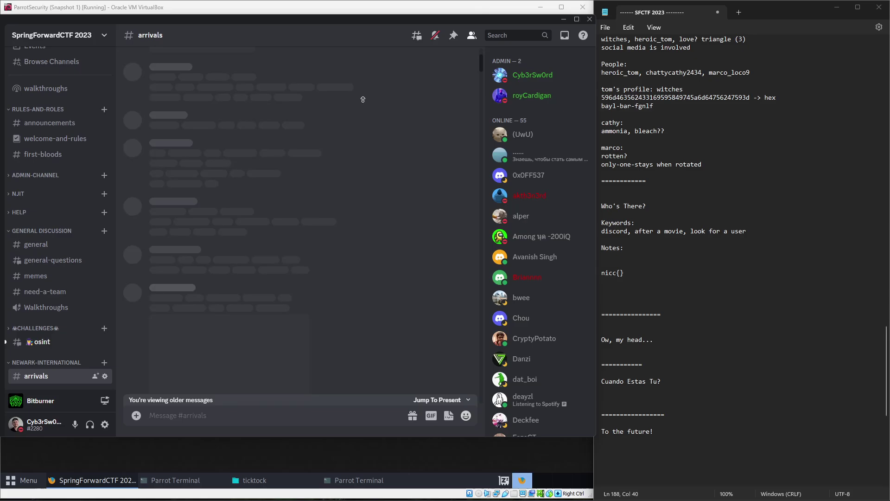
scroll(349, 202, down, 3)
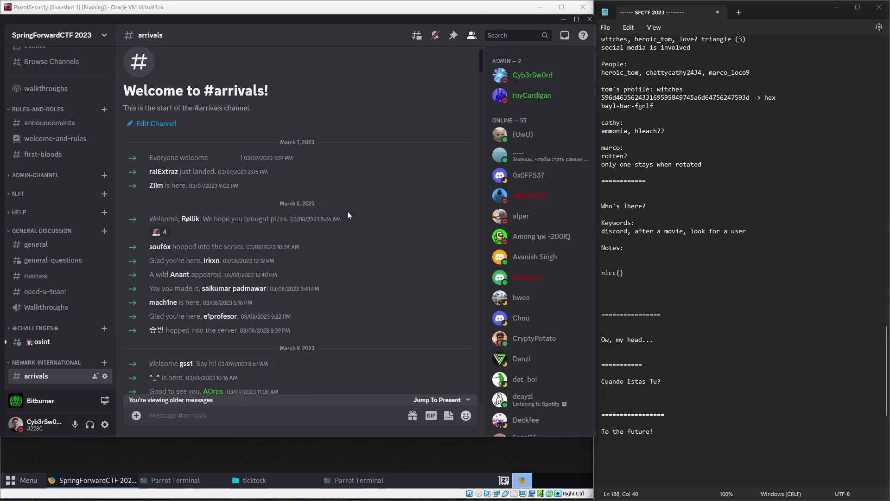
scroll(354, 227, down, 9)
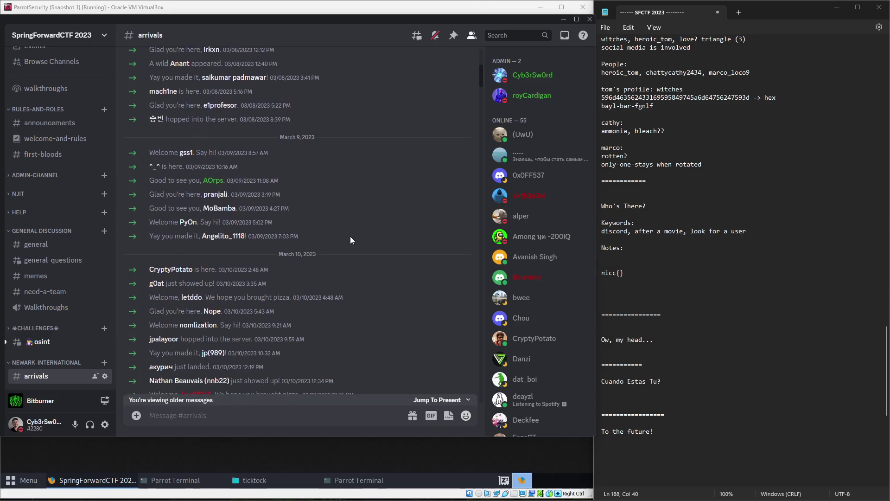
scroll(348, 243, down, 10)
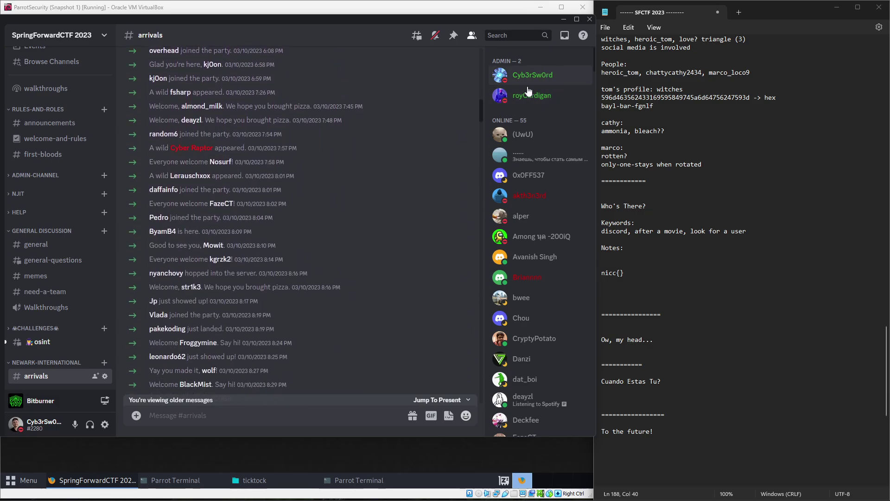
scroll(540, 130, down, 2)
scroll(543, 130, down, 8)
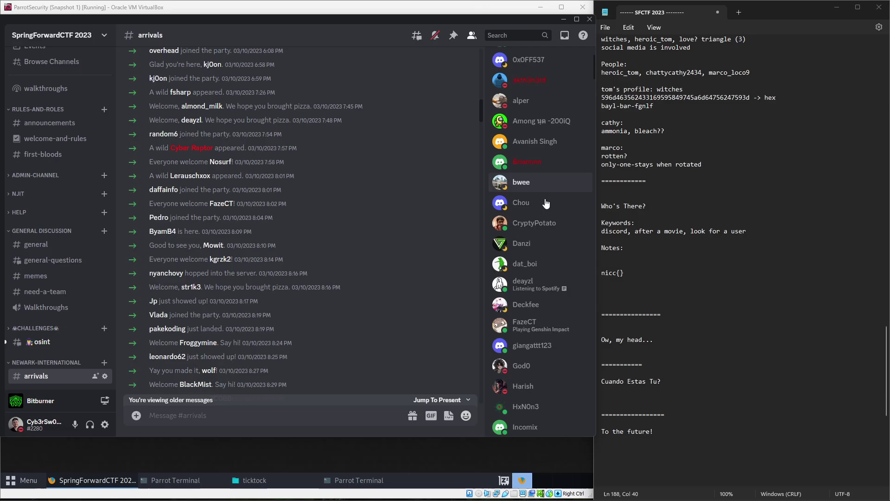
scroll(544, 212, down, 8)
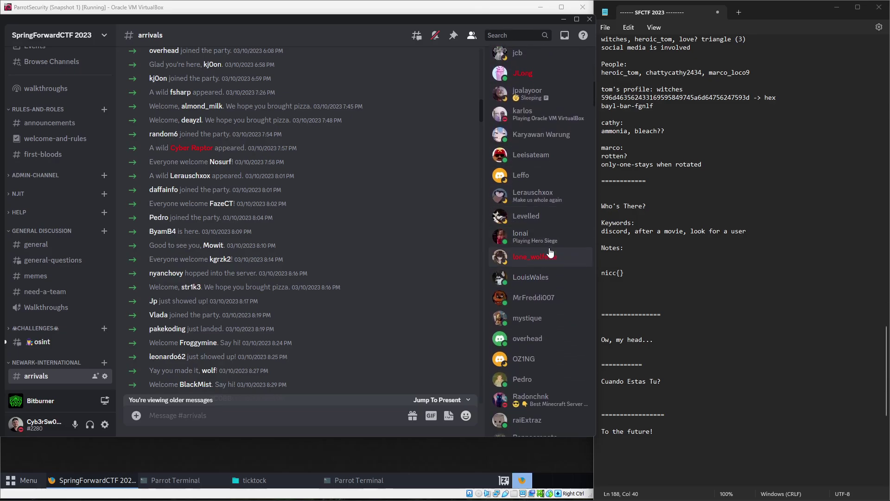
scroll(547, 267, down, 1)
scroll(547, 282, down, 4)
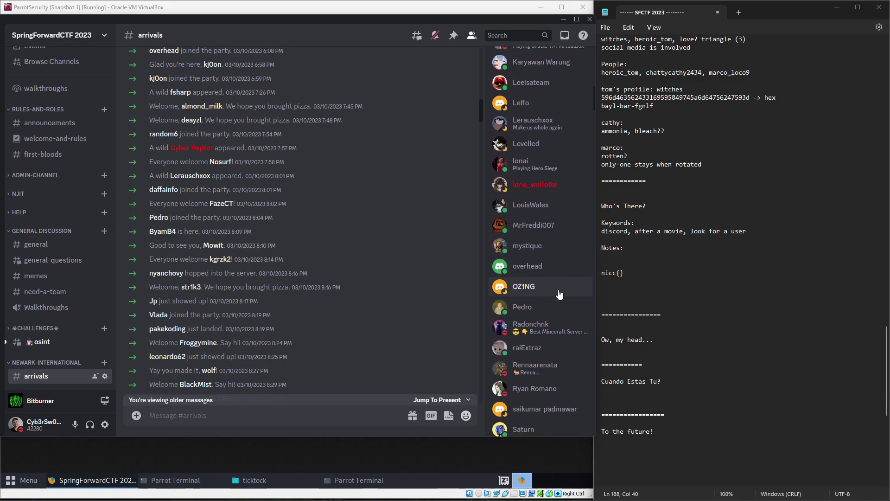
scroll(553, 278, down, 7)
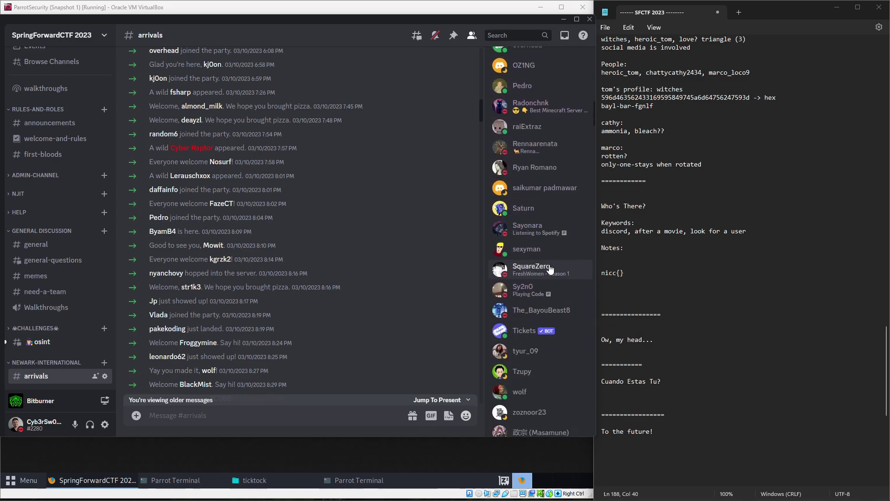
scroll(554, 265, down, 4)
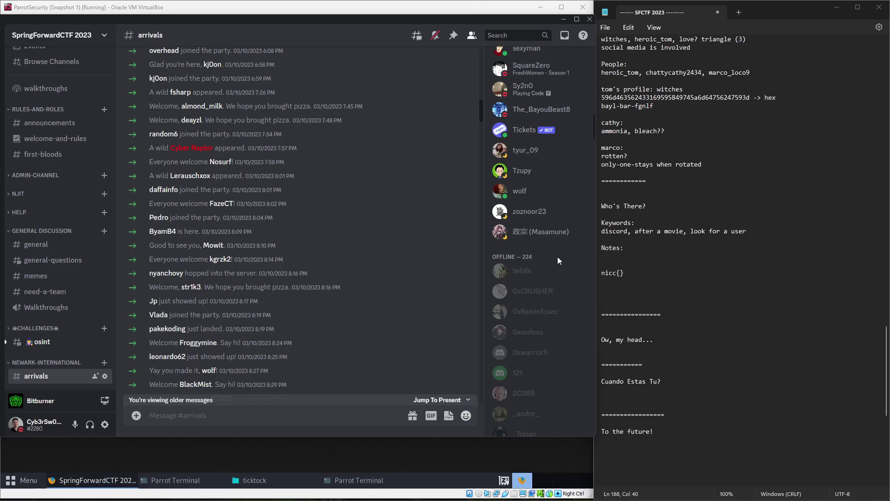
scroll(558, 259, down, 5)
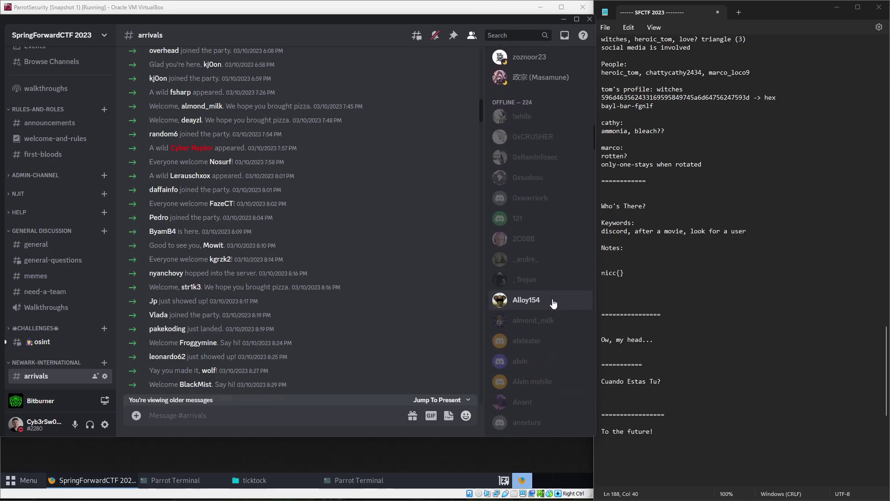
scroll(554, 306, down, 5)
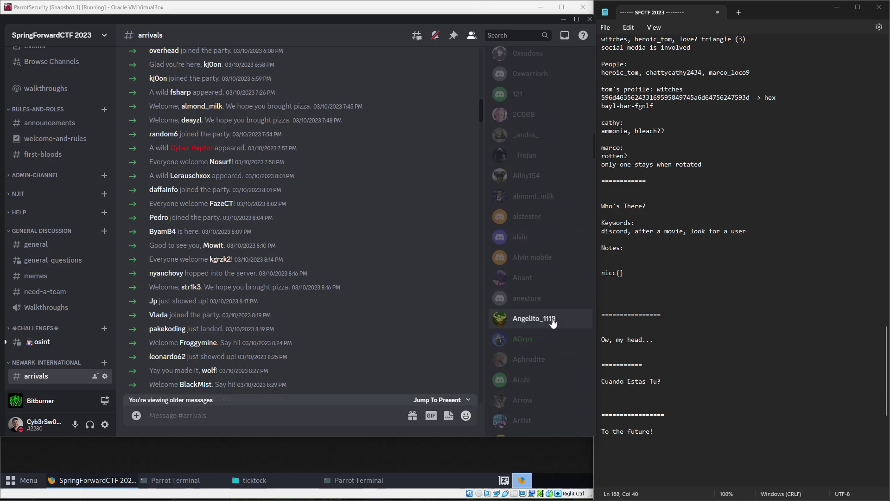
scroll(551, 330, down, 5)
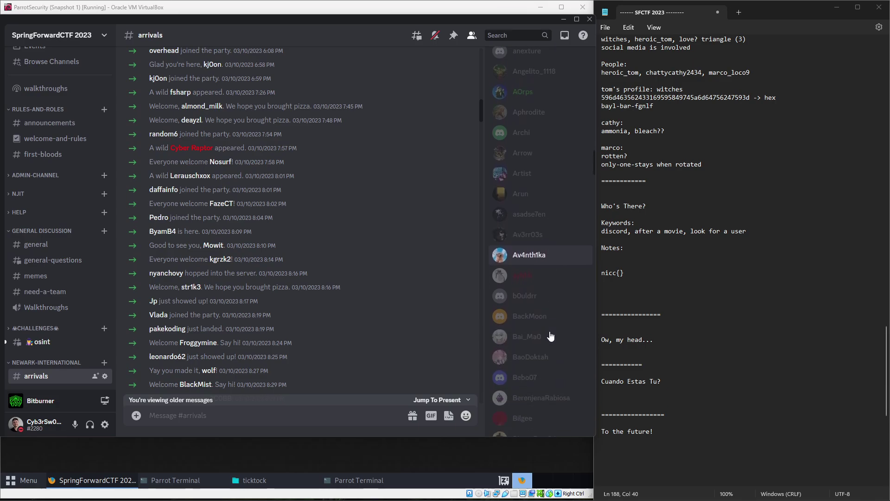
scroll(549, 340, down, 8)
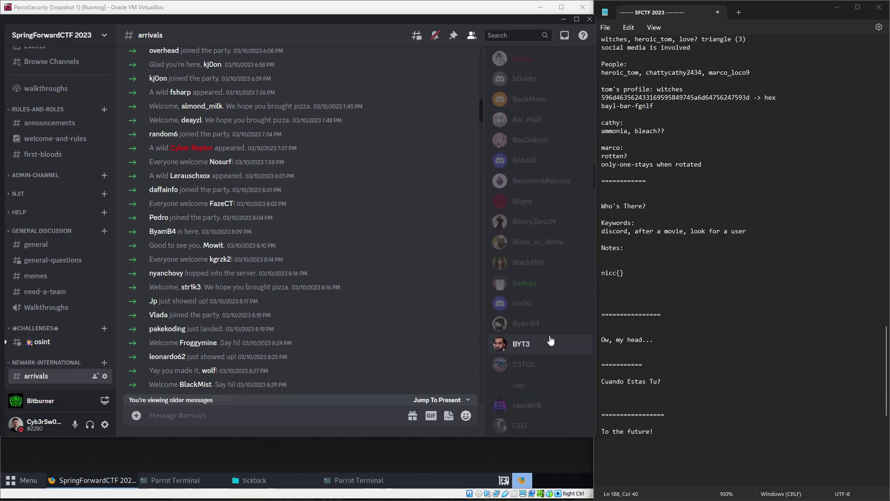
scroll(552, 340, down, 5)
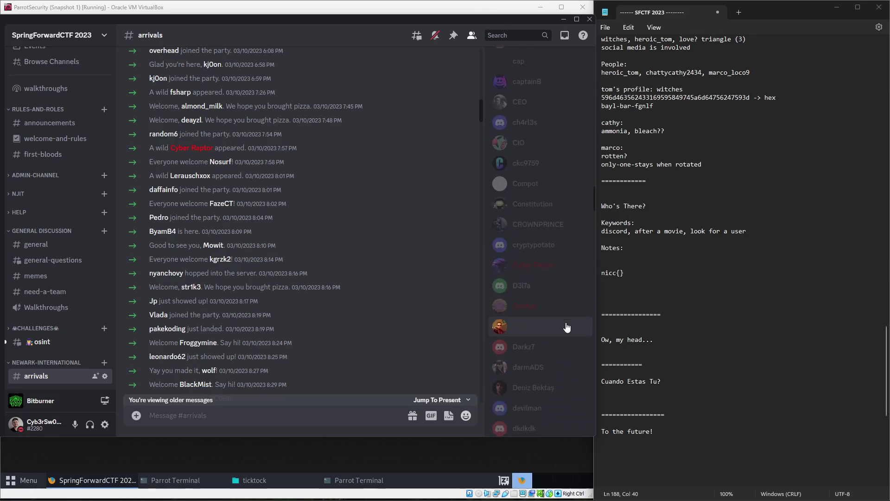
click(524, 328)
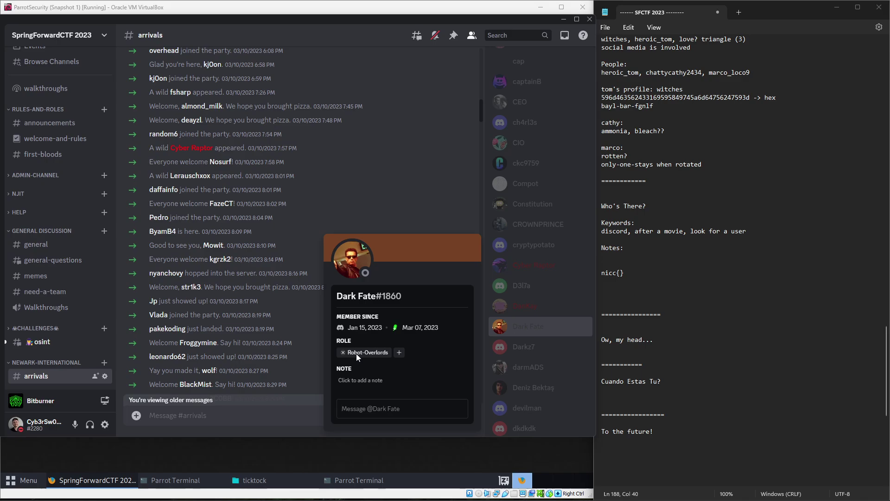
key(Escape)
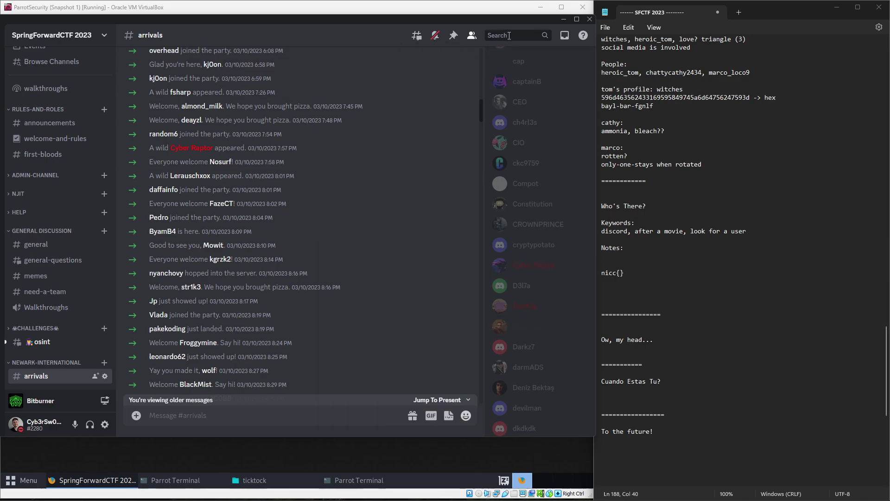
Search the server for "robot-overlords", then clear the search and the stray draft text in the arrivals message box
text(rol)
click(503, 36)
text(role)
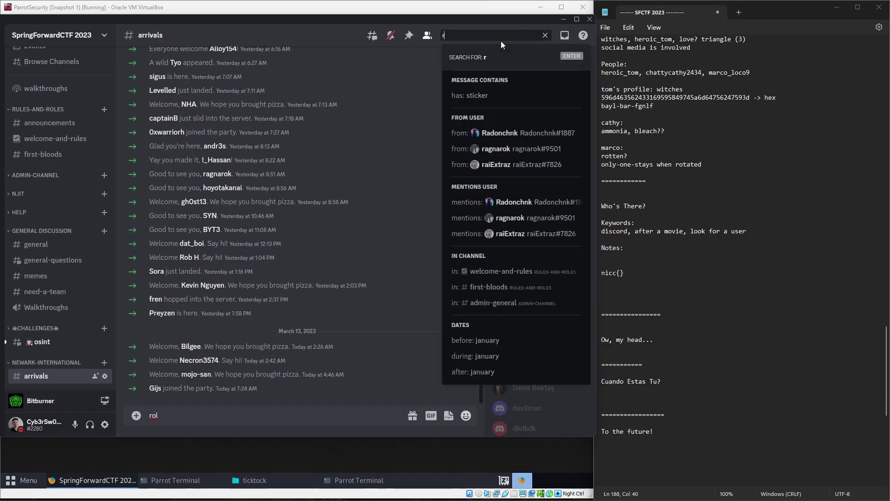
key(BackSpace)
key(BackSpace)
text(bot)
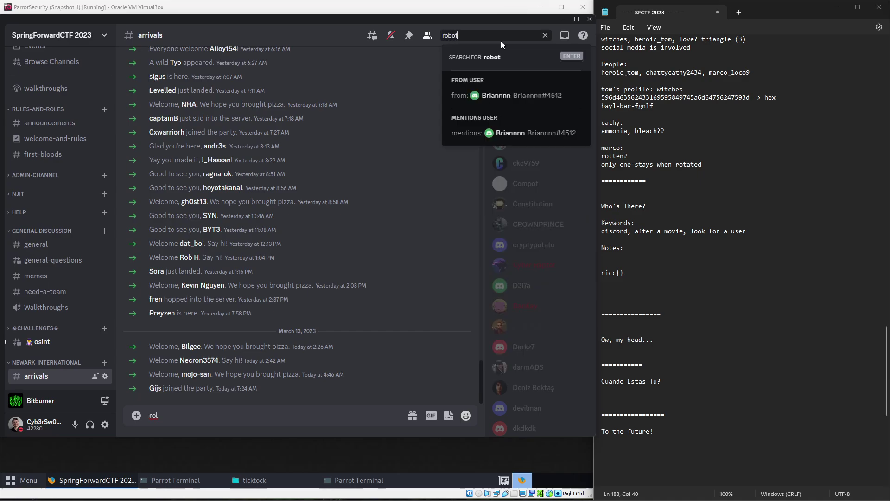
text(-overlo)
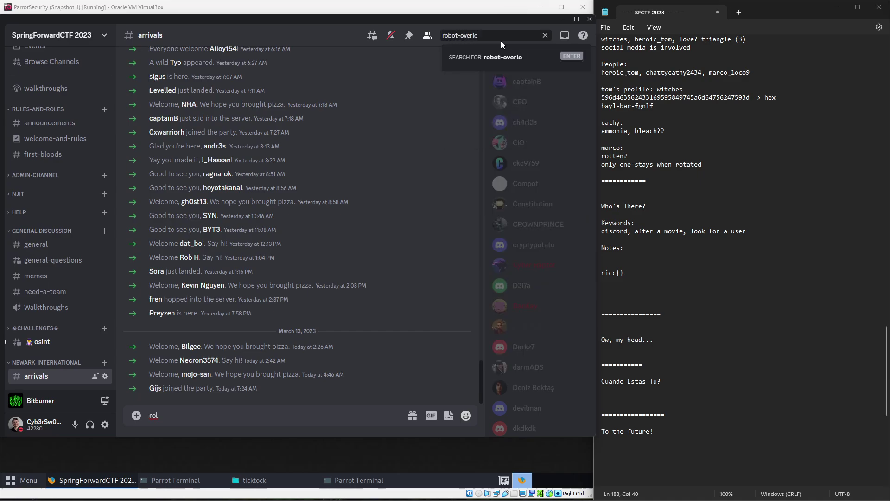
text(rds)
key(Return)
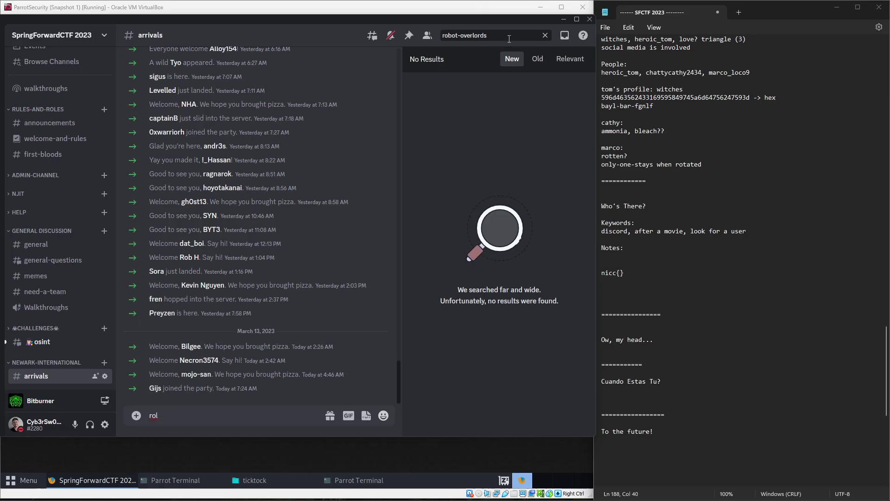
click(544, 36)
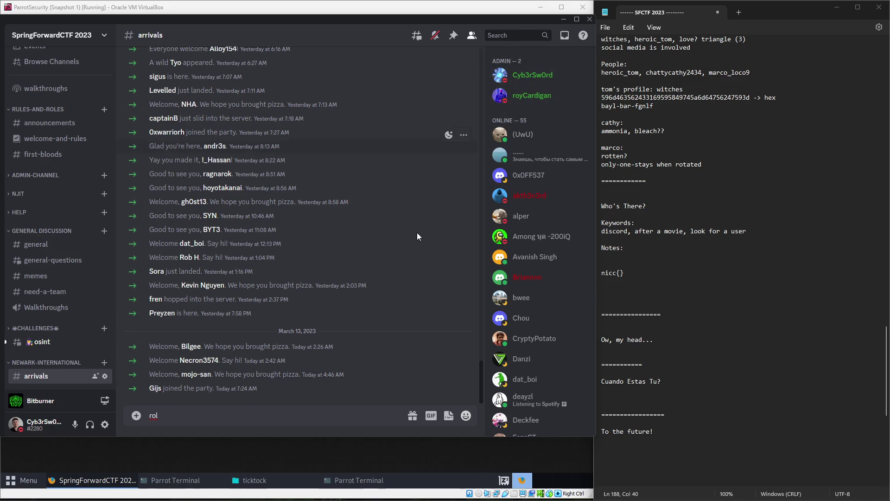
key(ctrl+a)
key(BackSpace)
Find Dark Fate in the member list again and copy the full Discord tag into the notes beneath nicc{}
scroll(519, 297, down, 2)
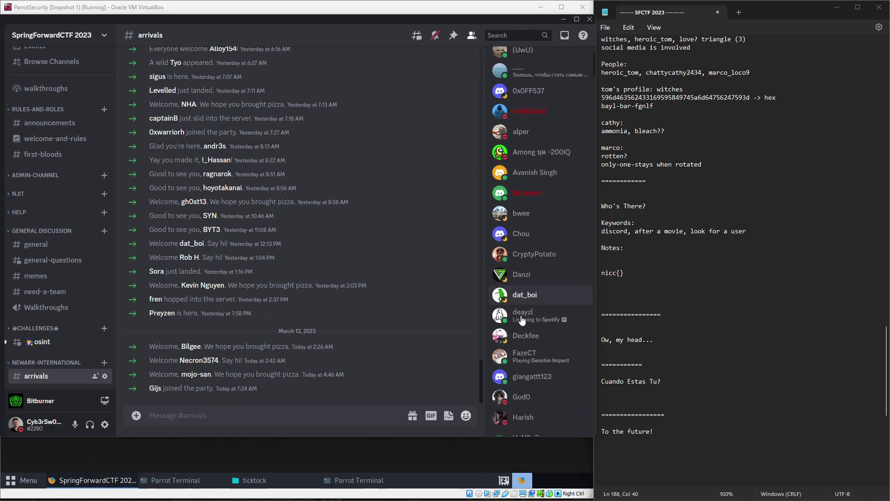
scroll(533, 316, down, 7)
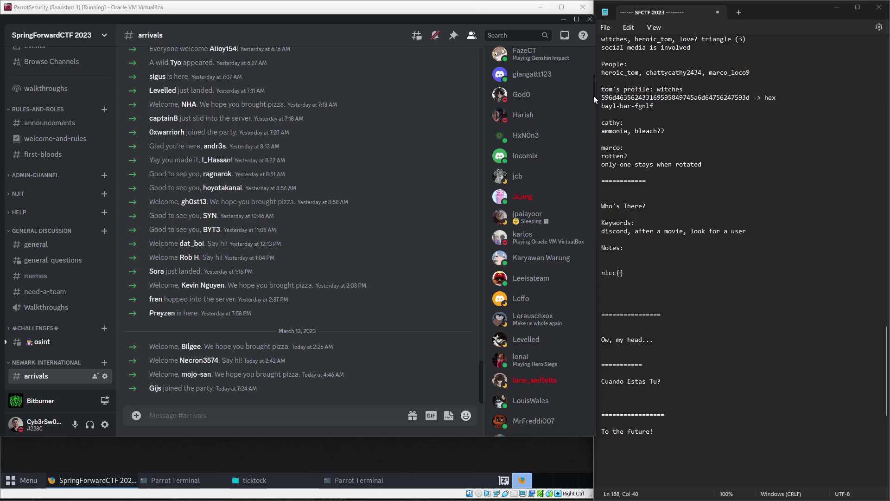
drag(593, 96, 605, 230)
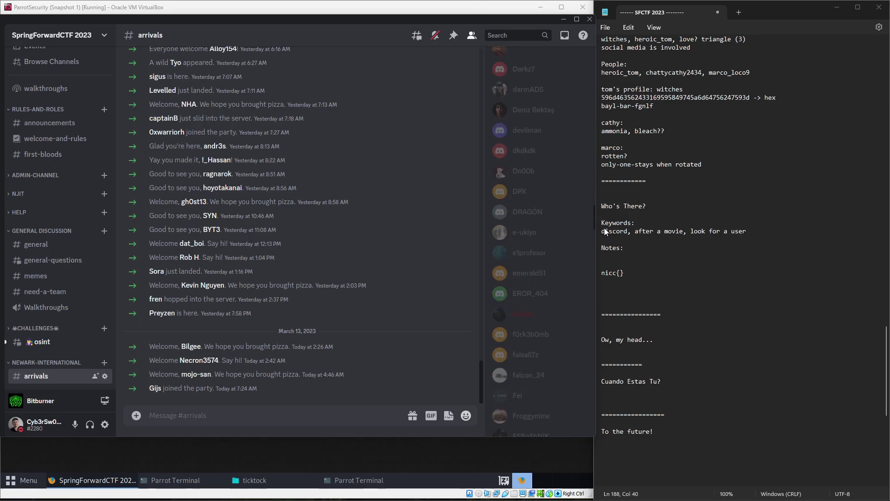
scroll(529, 194, up, 5)
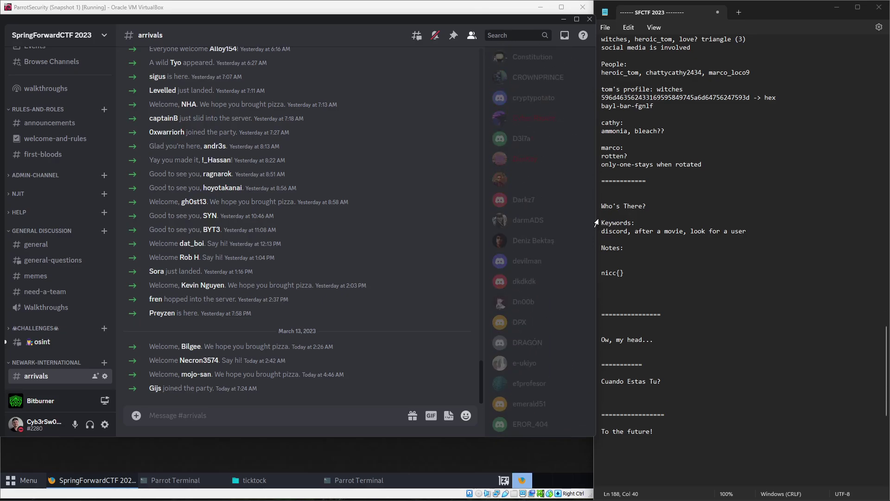
click(522, 179)
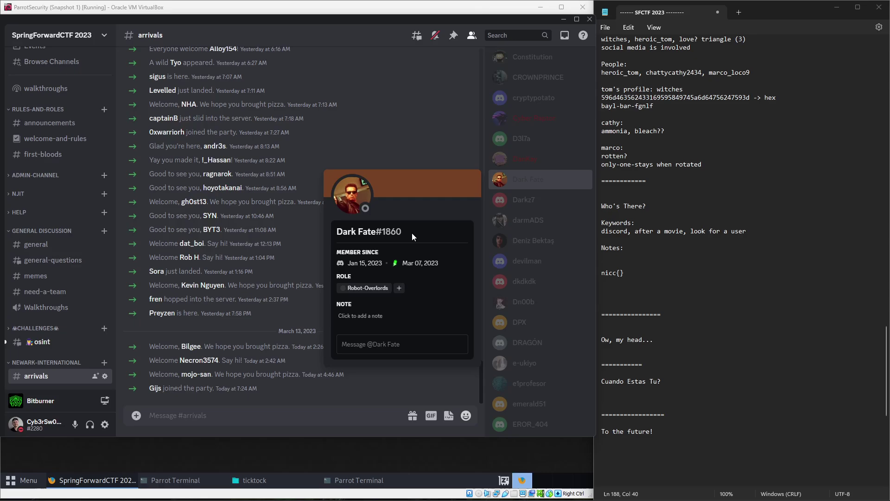
drag(402, 231, 344, 231)
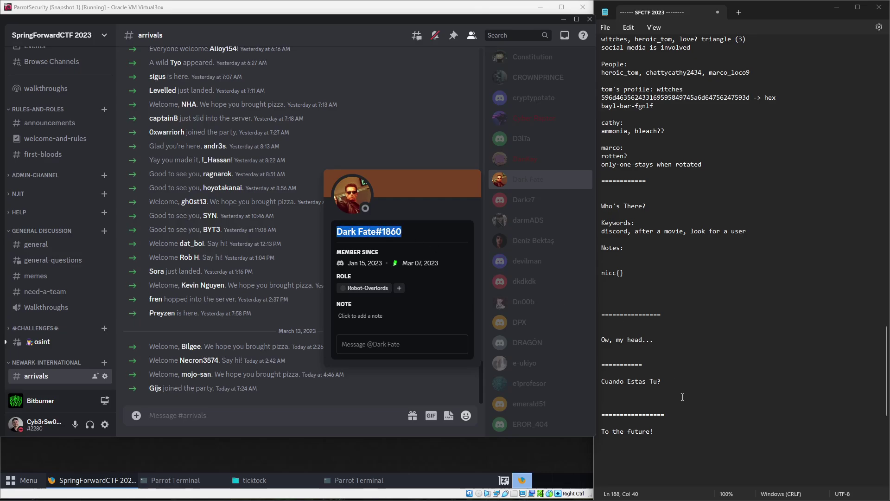
click(623, 281)
text(Dark Fate#1860)
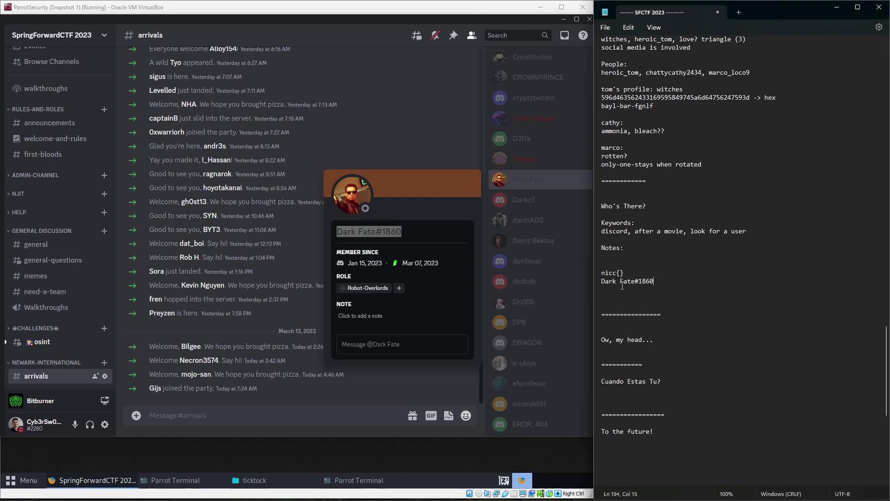
View Dark Fate's full Discord profile with its linked Twitter account, then close the profile
click(358, 197)
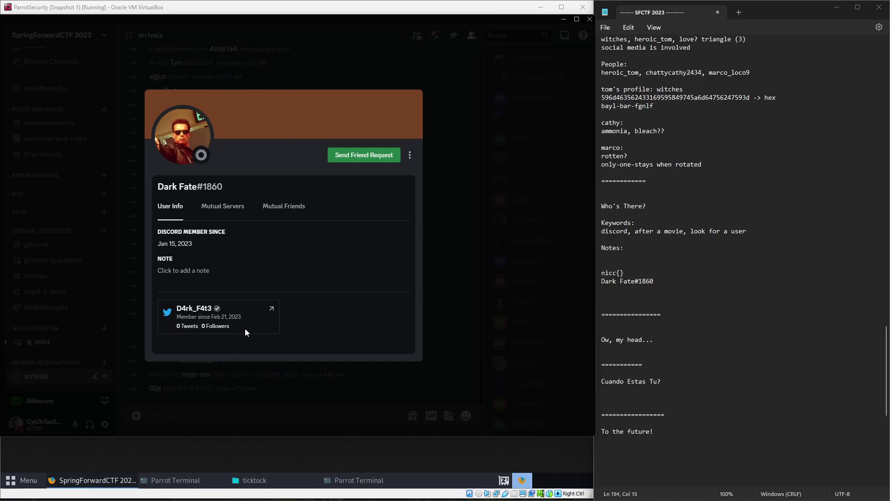
click(174, 303)
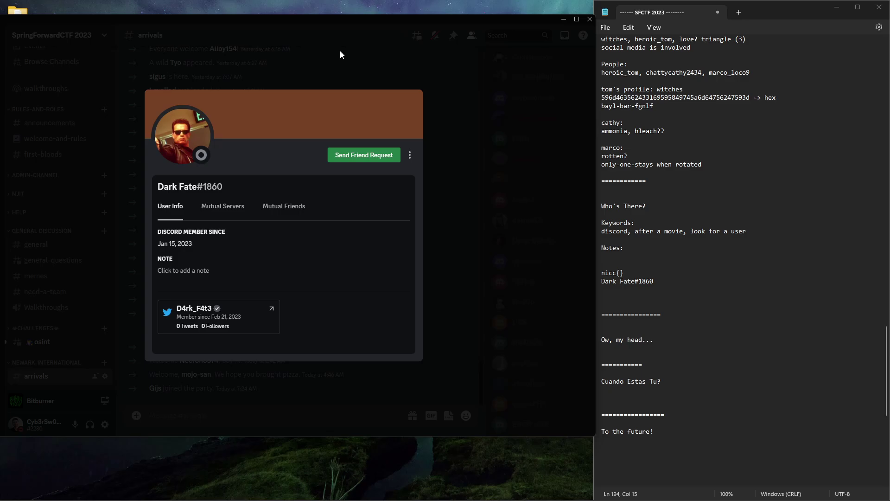
click(340, 51)
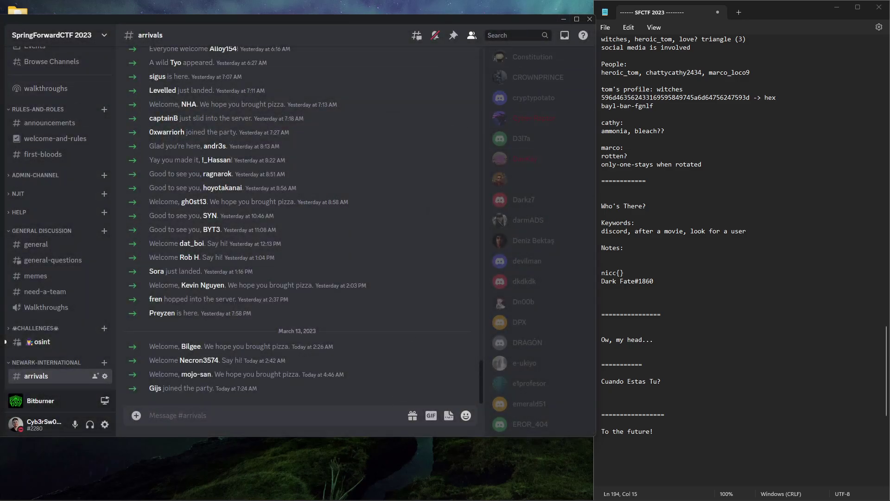
Switch to Firefox in the virtual machine and start the address twitter.com/@ in a new tab
key(alt+Tab)
click(565, 21)
click(420, 94)
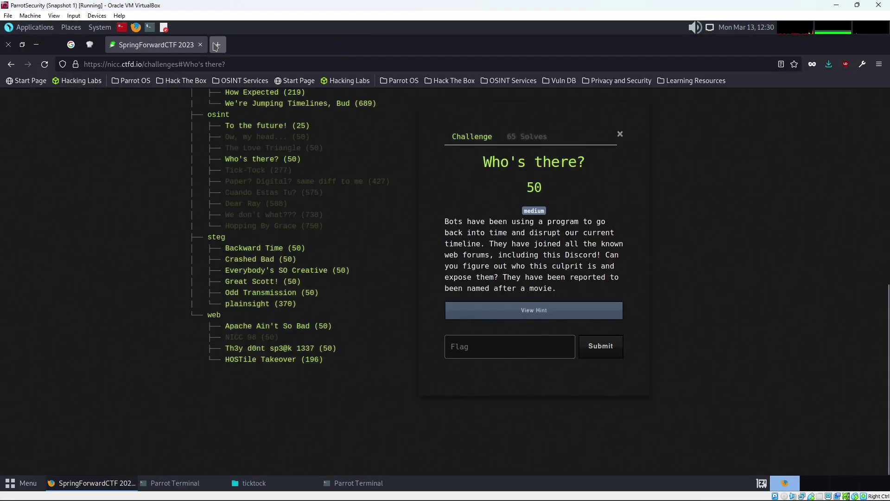
click(217, 45)
text(twitter.com/)
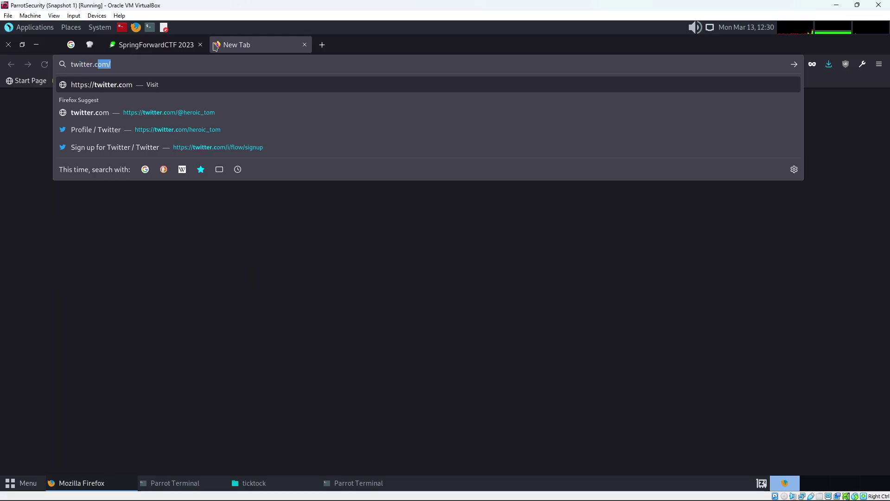
text(@)
text(Dark Fate#1860)
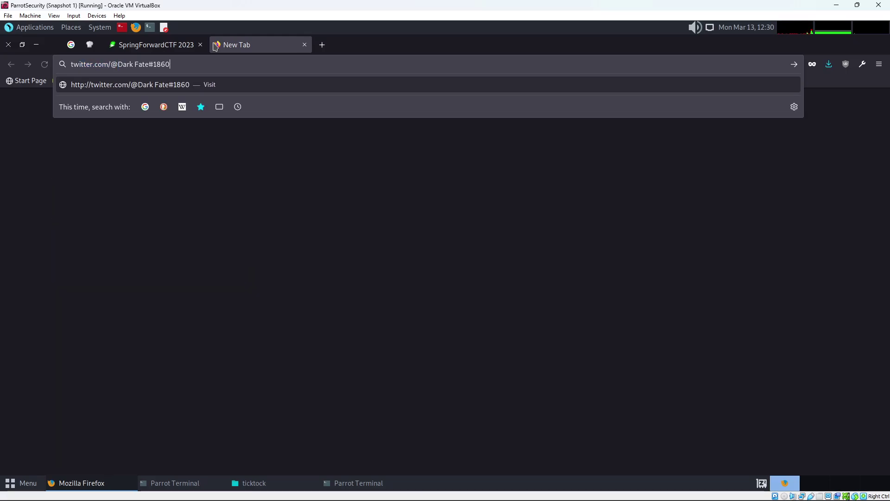
key(BackSpace)
key(BackSpace)
key(BackSpace)
key(BackSpace)
key(BackSpace)
key(BackSpace)
key(BackSpace)
key(BackSpace)
key(BackSpace)
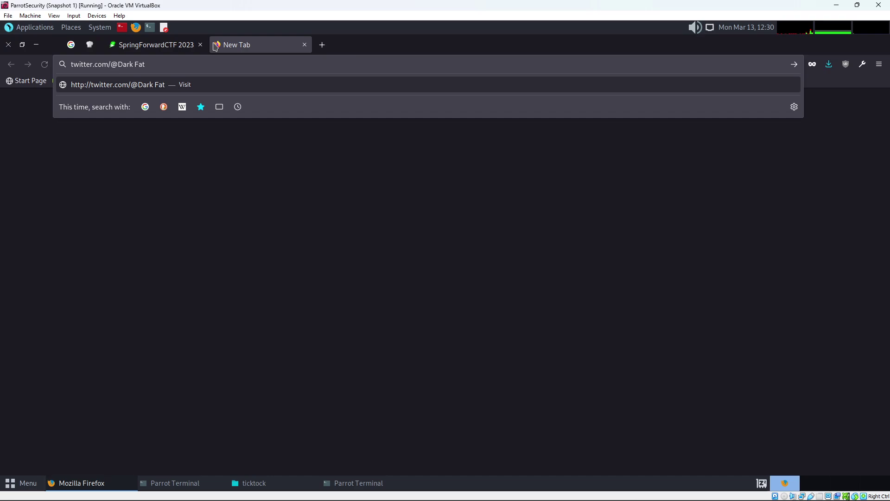
Switch back to Discord and reopen Dark Fate's full profile to check the linked Twitter handle
key(alt+Tab)
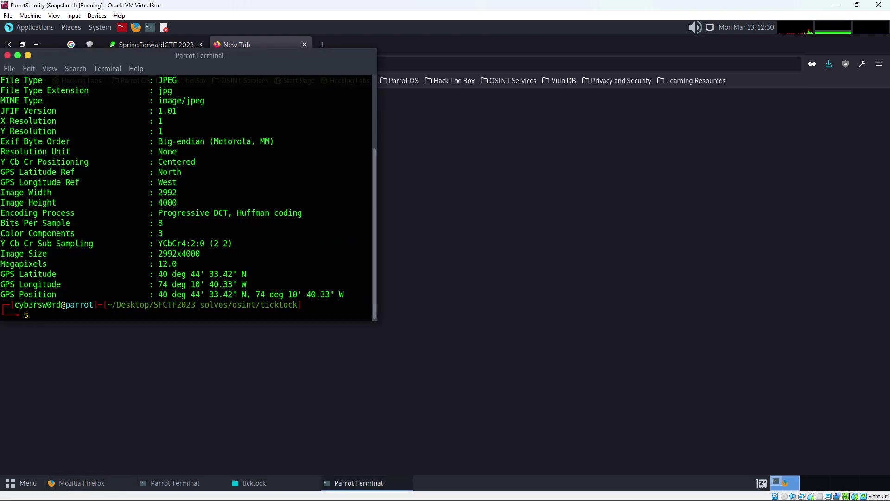
click(464, 493)
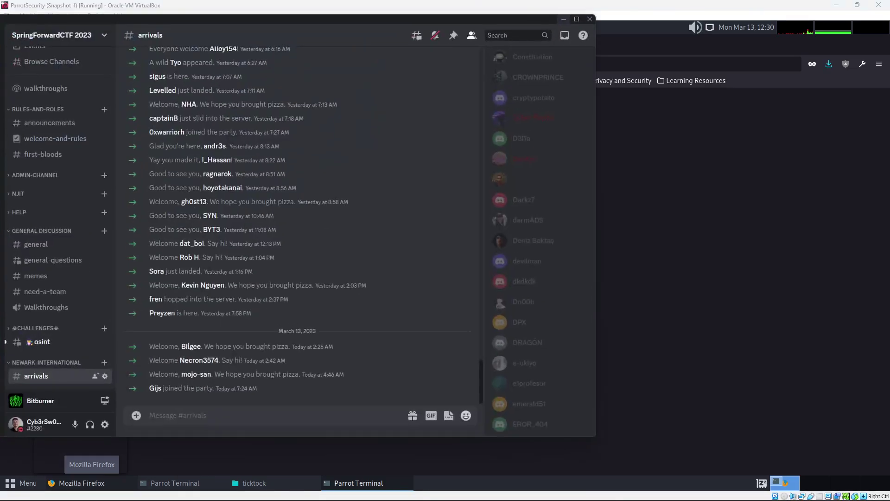
click(517, 179)
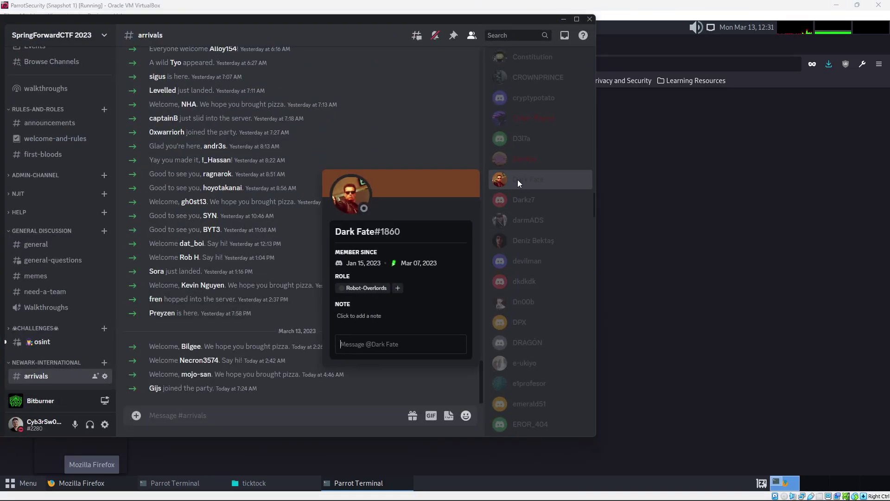
click(351, 194)
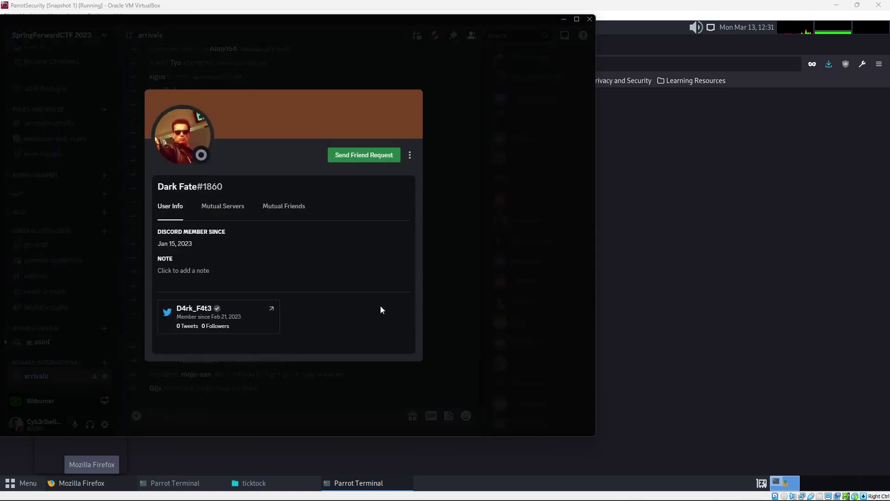
drag(176, 308, 208, 305)
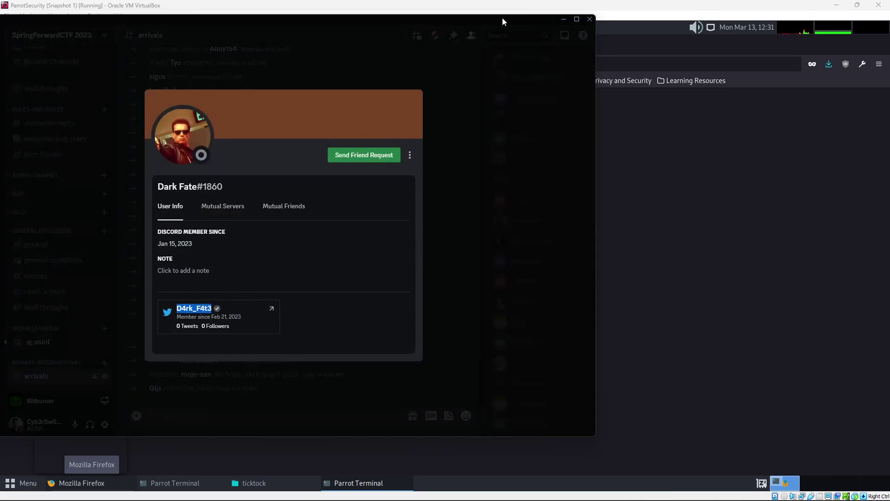
click(495, 5)
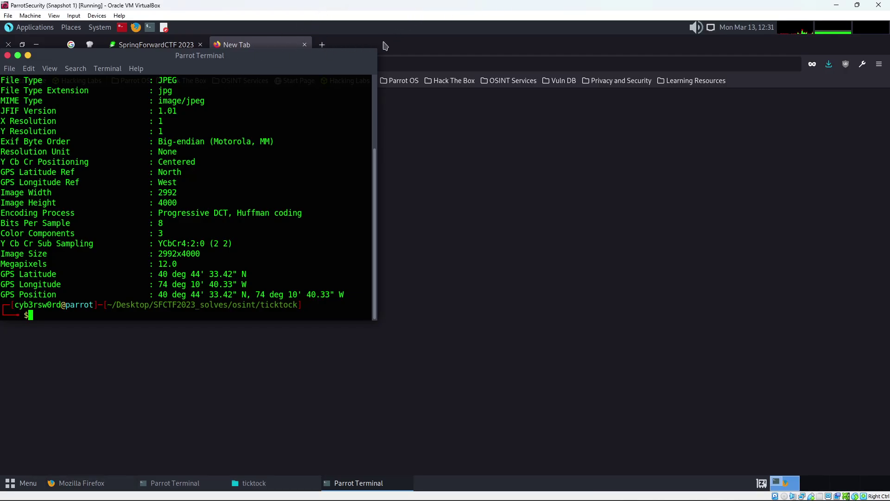
click(404, 46)
click(138, 65)
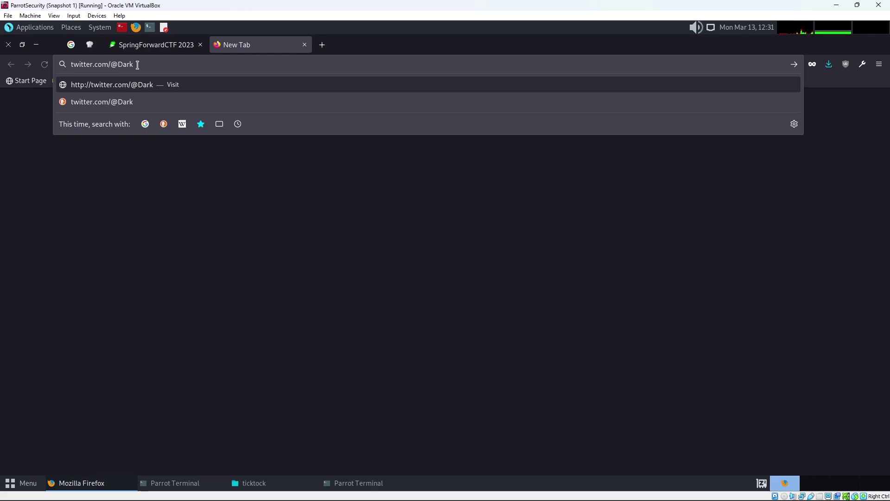
double_click(126, 64)
text(D4rk_F4t3)
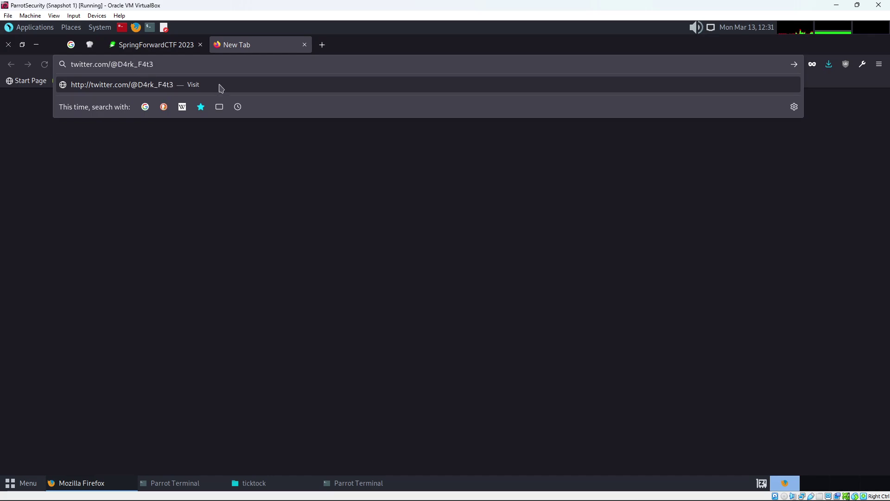
click(220, 85)
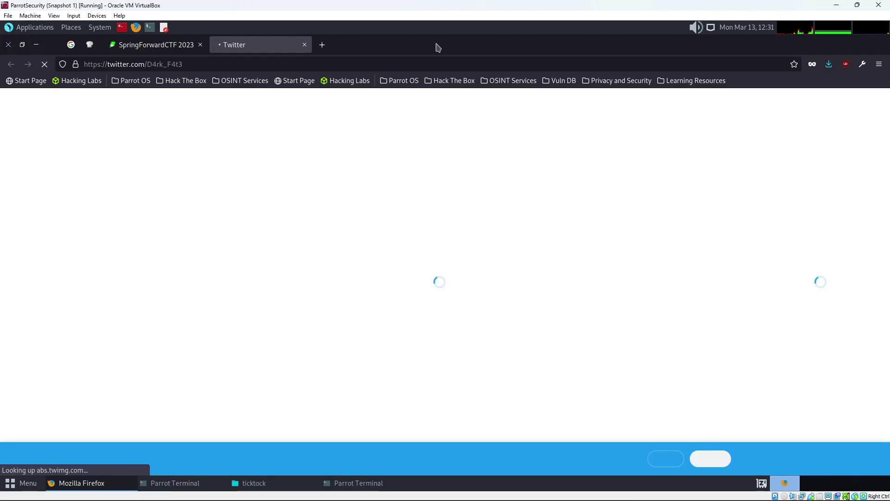
Shrink the Firefox window and tile the virtual machine beside the Notepad window holding the SFCTF 2023 notes
drag(436, 48, 294, 65)
mouse_move(856, 4)
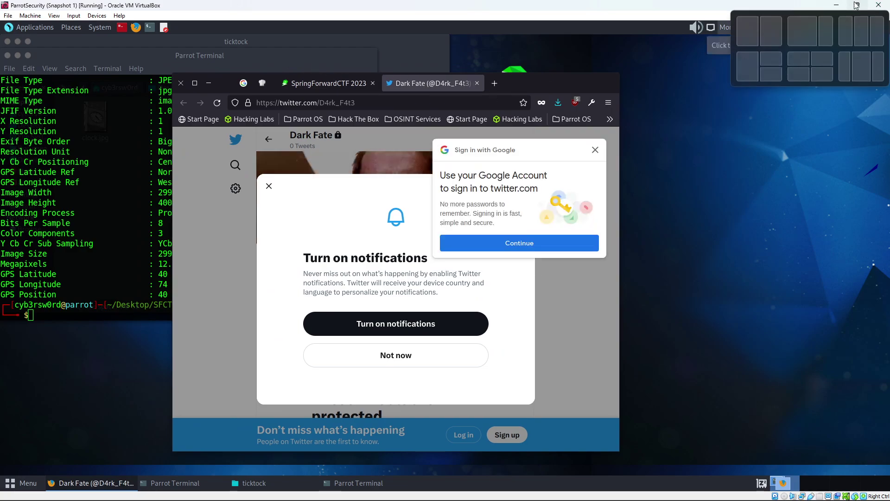
click(804, 30)
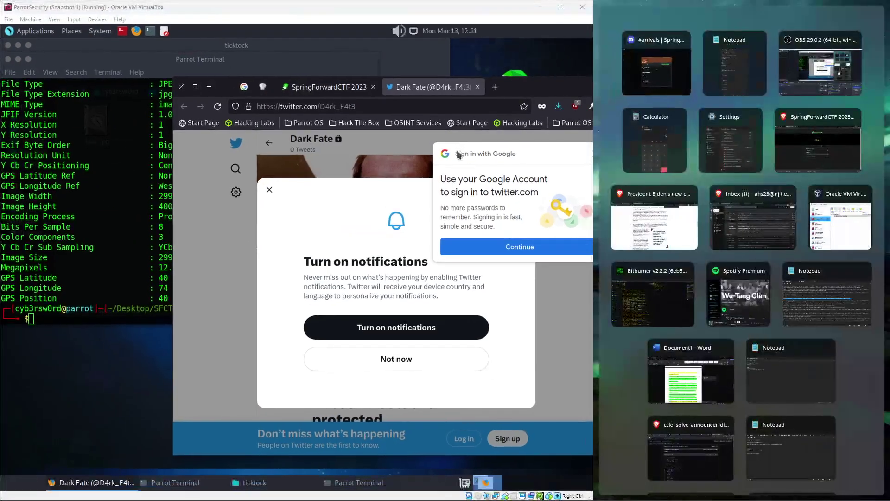
click(734, 62)
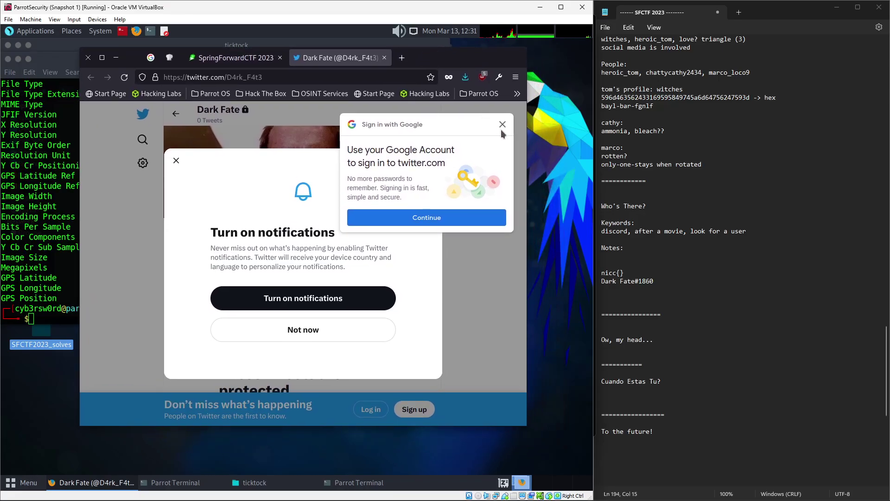
Dismiss the Google sign-in and notification prompts on the Twitter profile, copy the bio's flag and highlight the location text
click(503, 125)
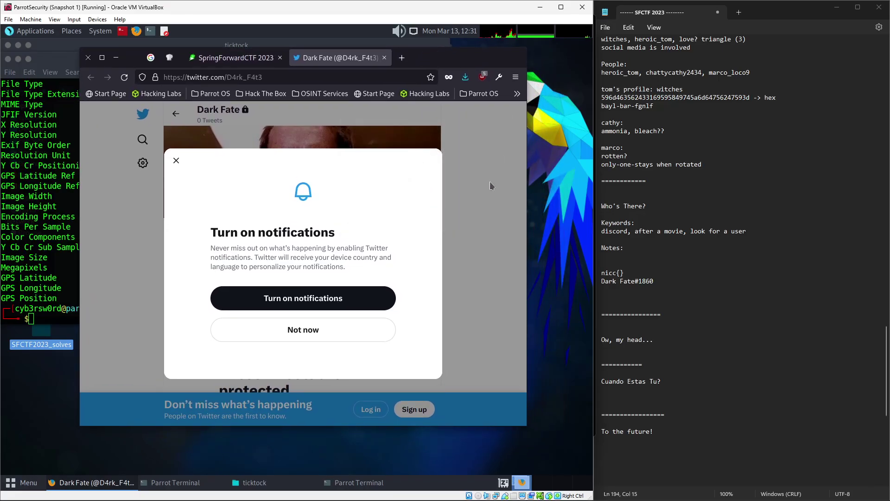
click(308, 332)
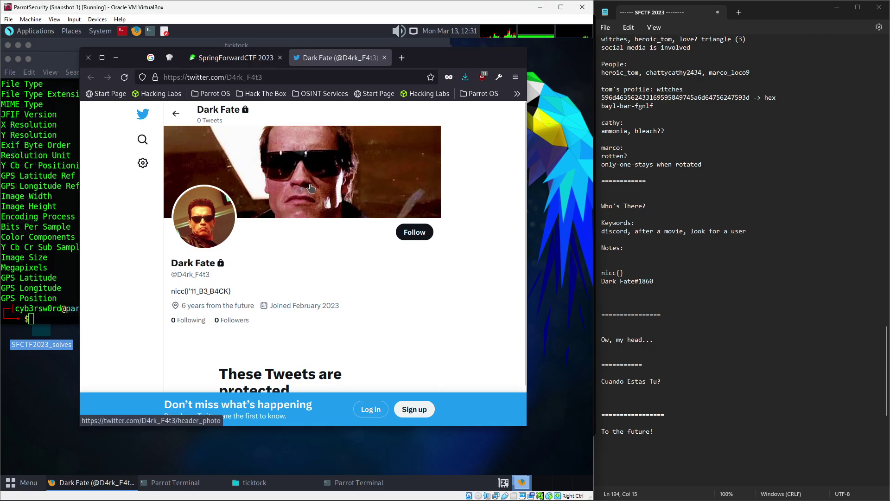
drag(231, 291, 172, 295)
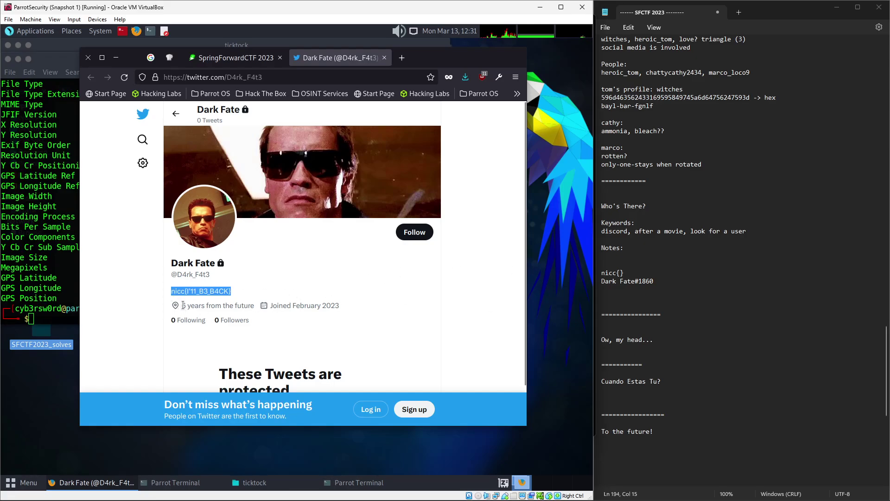
drag(183, 305, 258, 305)
Record the flag nicc{I'11_B3_B4CK} below the Discord tag in the Who's There? notes and copy it
click(631, 298)
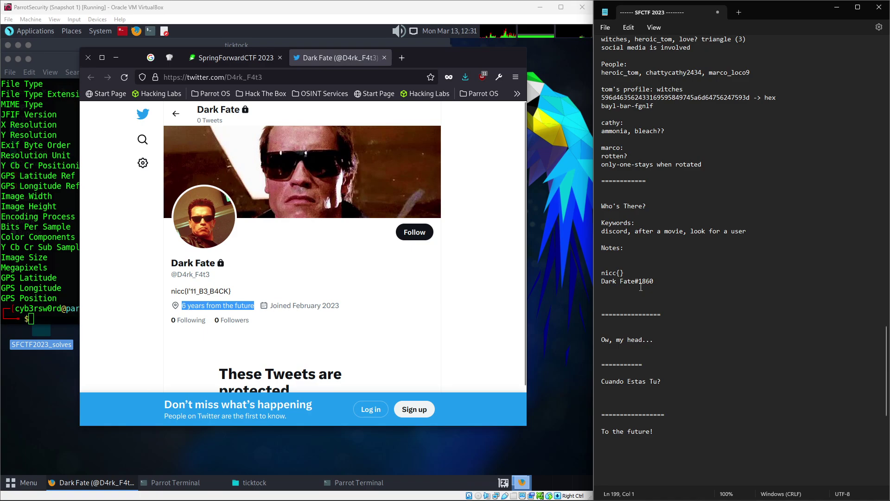
text(nicc{I'11_B3_B4CK})
drag(669, 297, 583, 298)
key(ctrl+c)
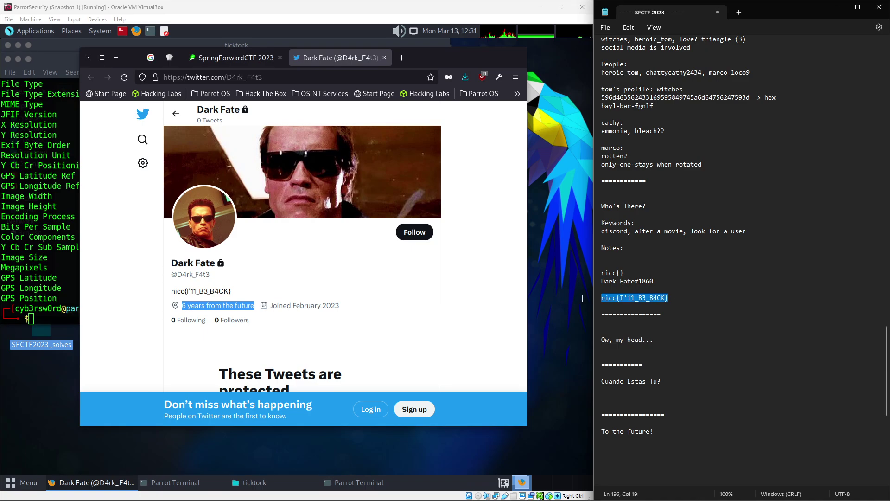
Submit the flag nicc{I'11_B3_B4CK} for the "Who's there?" challenge on the SpringForwardCTF 2023 page, with Firefox maximized
click(236, 58)
click(424, 367)
key(ctrl+v)
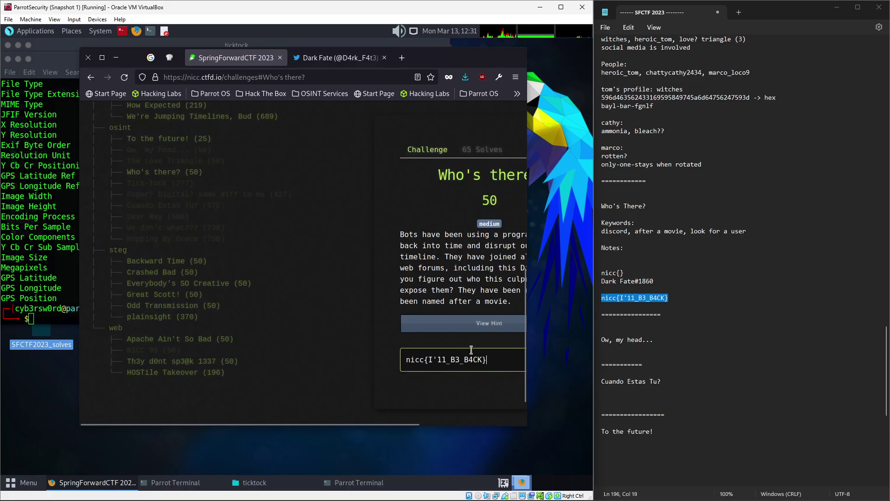
click(102, 58)
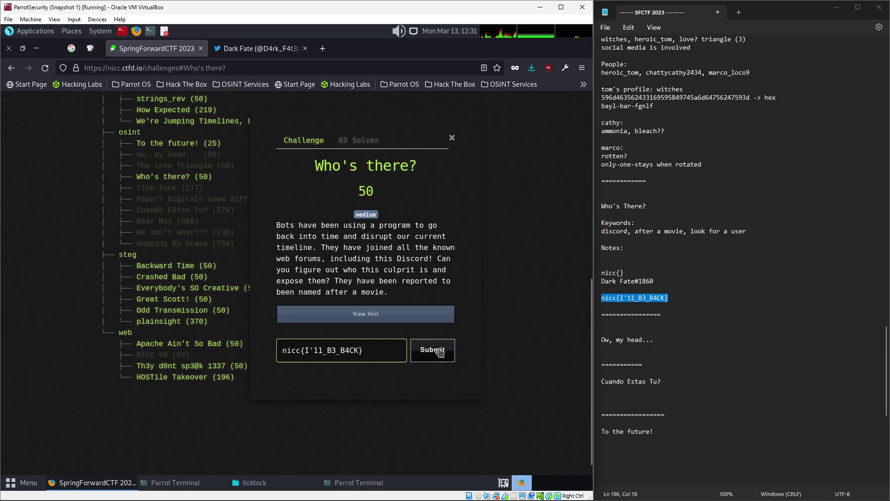
click(431, 347)
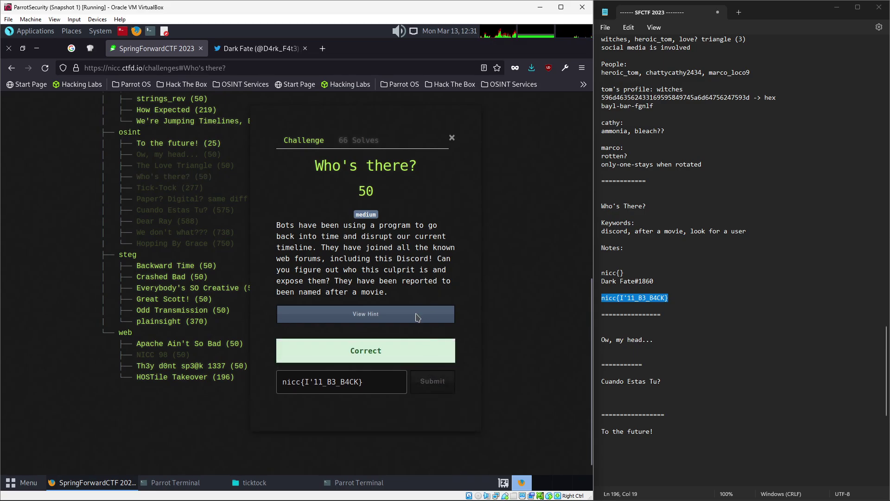